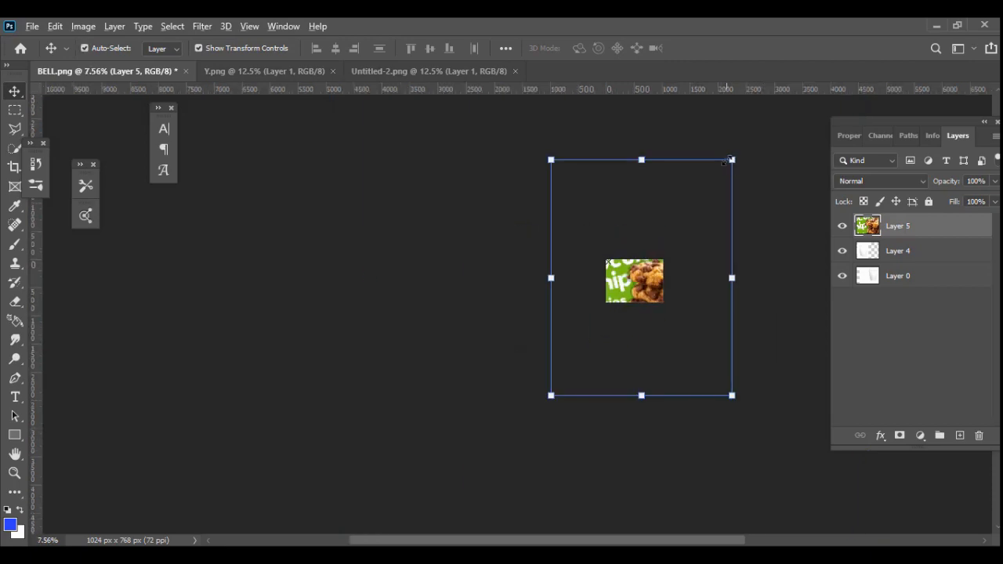
- Scale the cookie artwork proportionally to about 464 by 600 px and position it over the right-hand pouch
left_click_drag(732, 160, 668, 246)
left_click_drag(640, 282, 811, 271)
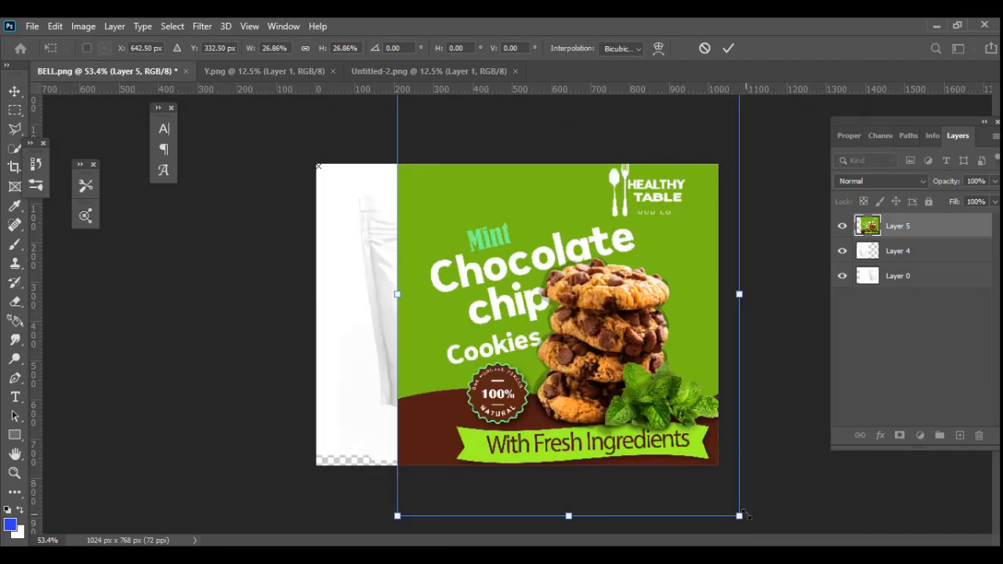
left_click_drag(737, 514, 698, 427, "alt")
left_click_drag(522, 309, 573, 318)
left_click_drag(733, 154, 710, 170, "alt")
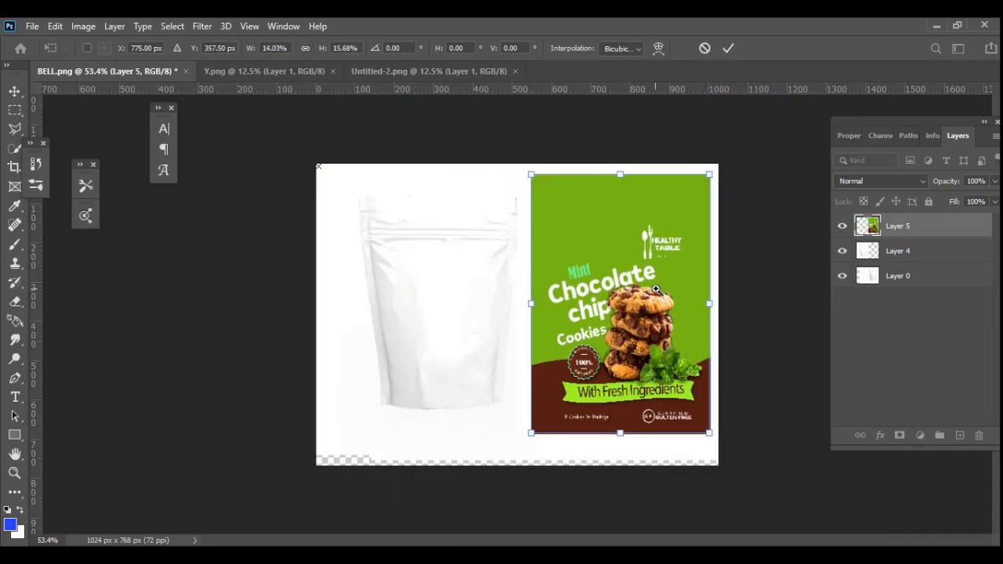
key("ctrl+plus")
key("ctrl+z")
left_click_drag(786, 118, 758, 156, "alt+shift")
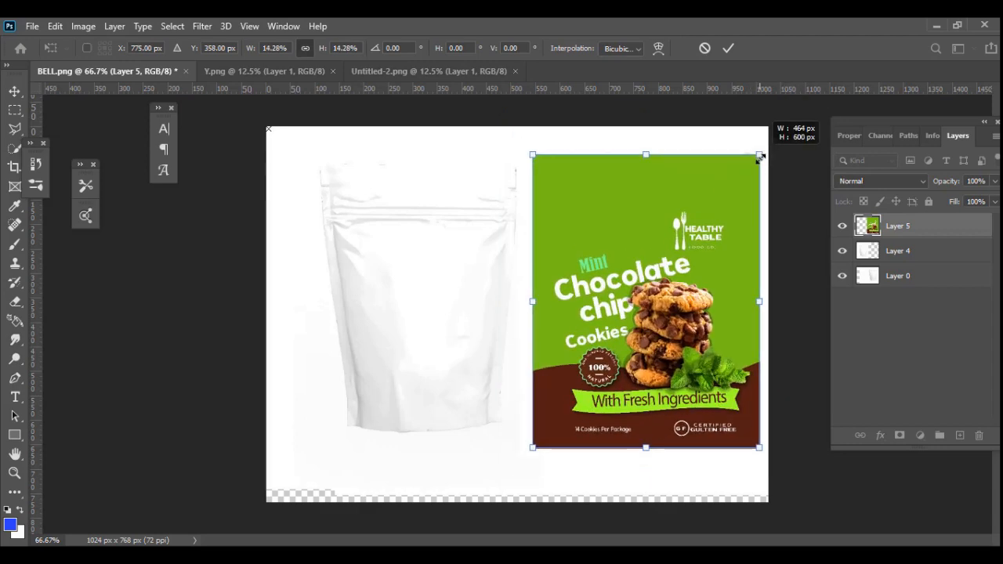
left_click_drag(733, 246, 738, 236)
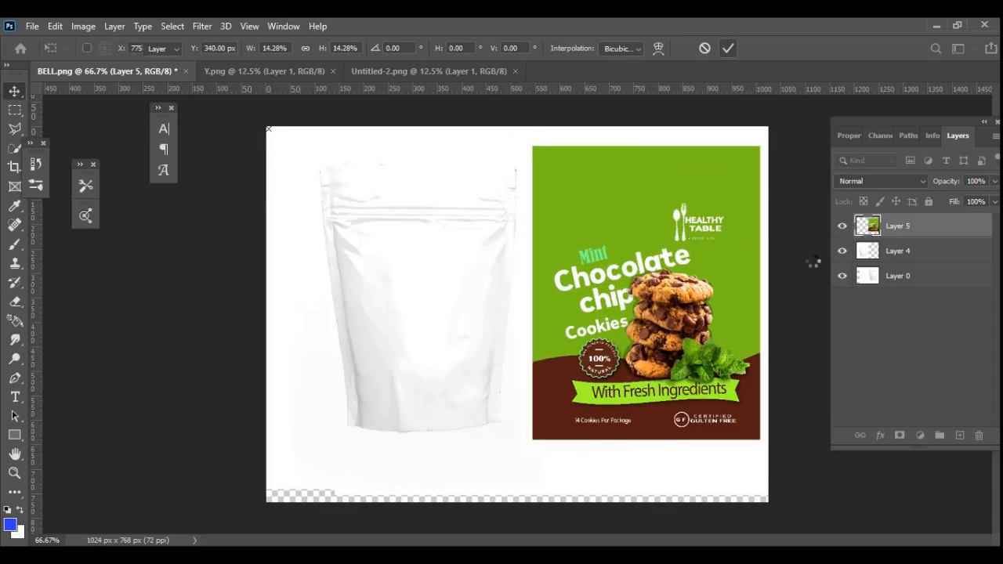
key("Return")
- Select Layer 0 and hide the artwork on Layer 5 to expose the blank right-hand pouch
left_click(842, 225)
left_click(842, 226)
left_click(865, 255)
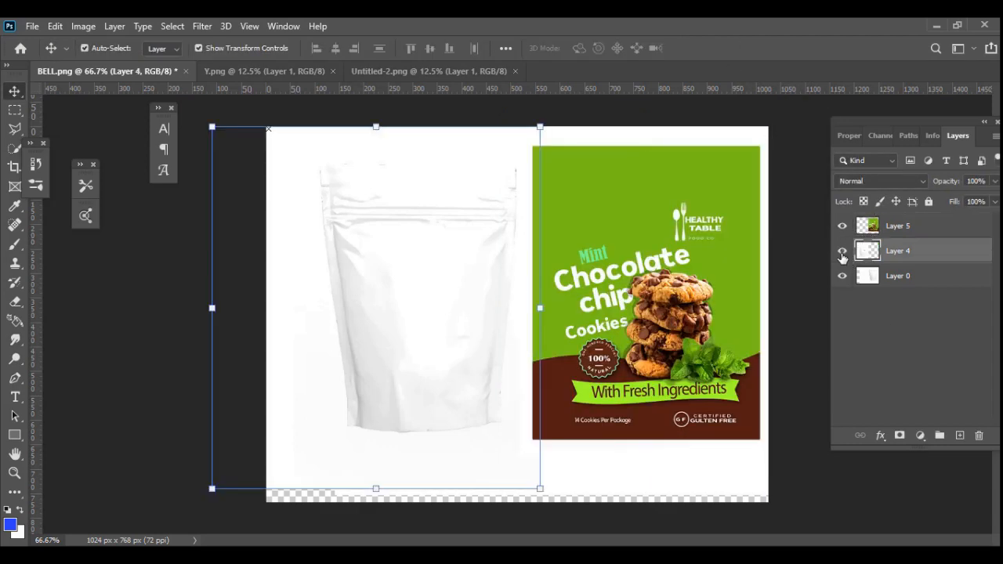
left_click(840, 225)
left_click(840, 226)
left_click(872, 228)
left_click(877, 279)
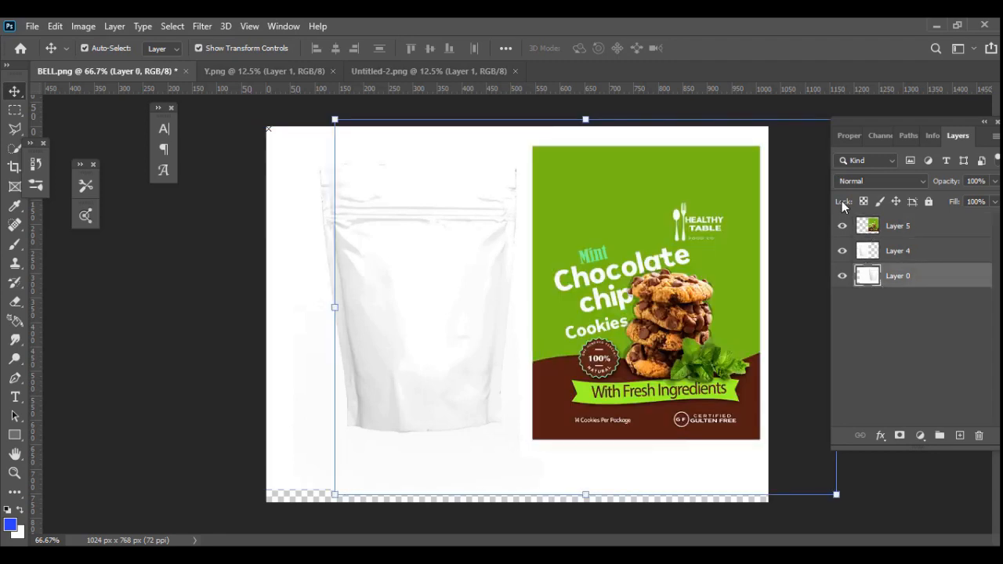
left_click(842, 226)
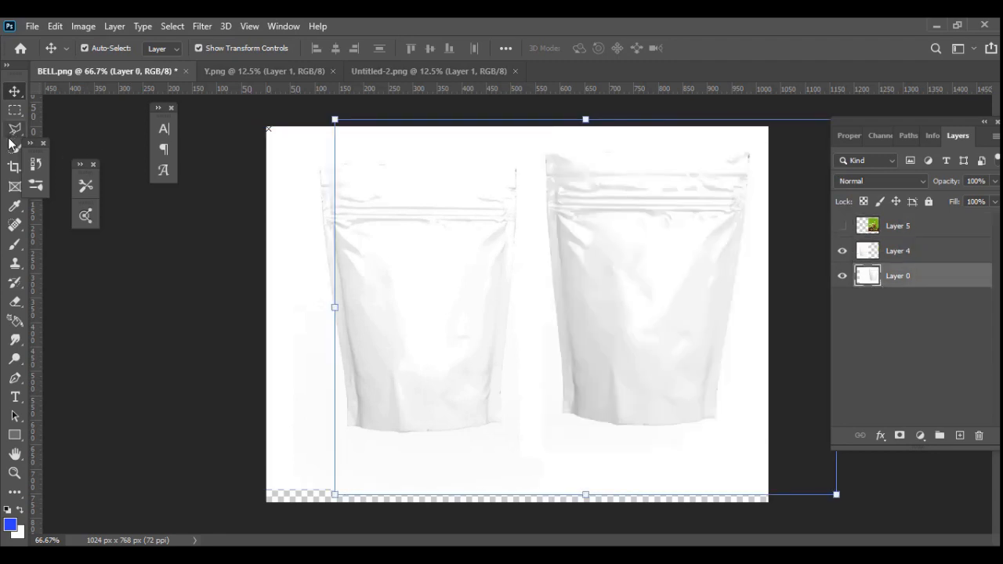
- Trace the bottom edge of the right-hand pouch with the Pen tool, redoing the curved section with shorter segments
key("p")
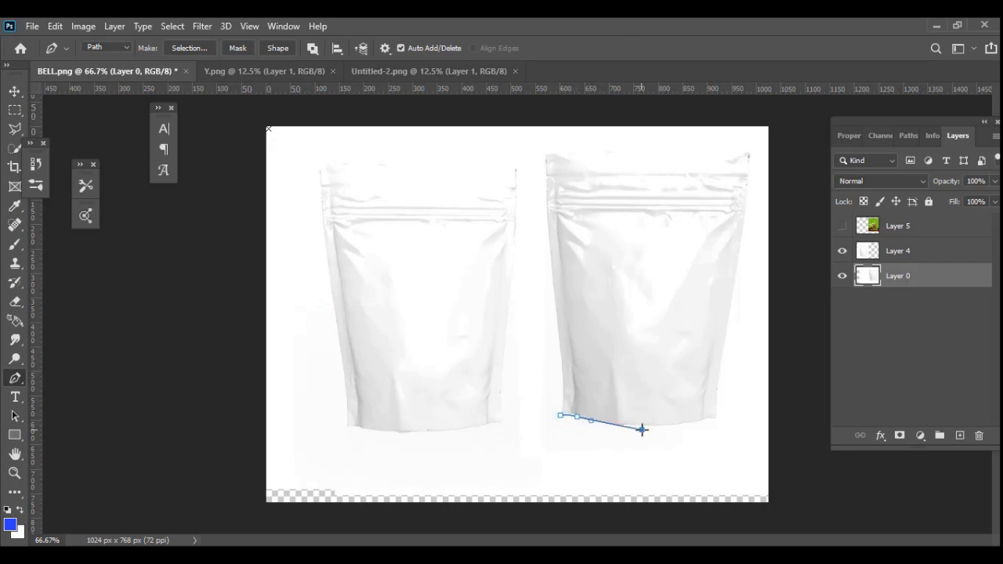
left_click_drag(698, 420, 764, 408)
left_click(713, 420)
key("ctrl+z")
key("ctrl+z")
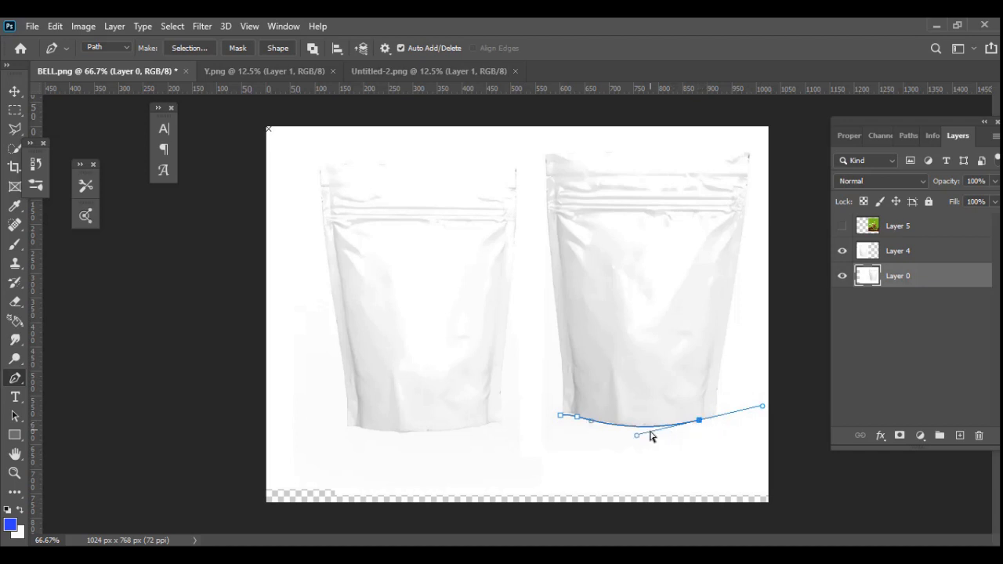
left_click(641, 425)
left_click(673, 426)
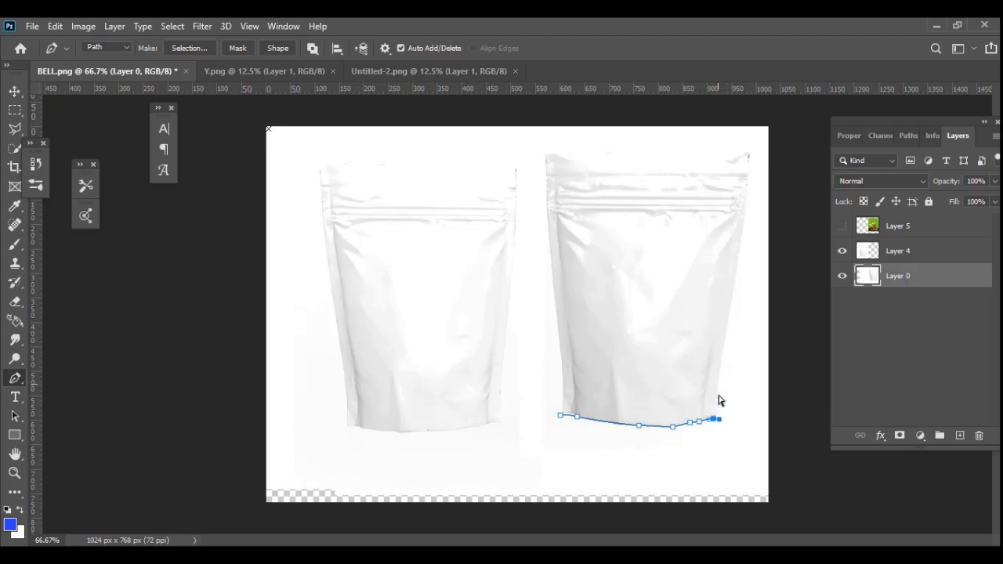
- Continue the path from the bottom corner up the right side of the right-hand pouch
left_click_drag(713, 396, 716, 386)
left_click(726, 338)
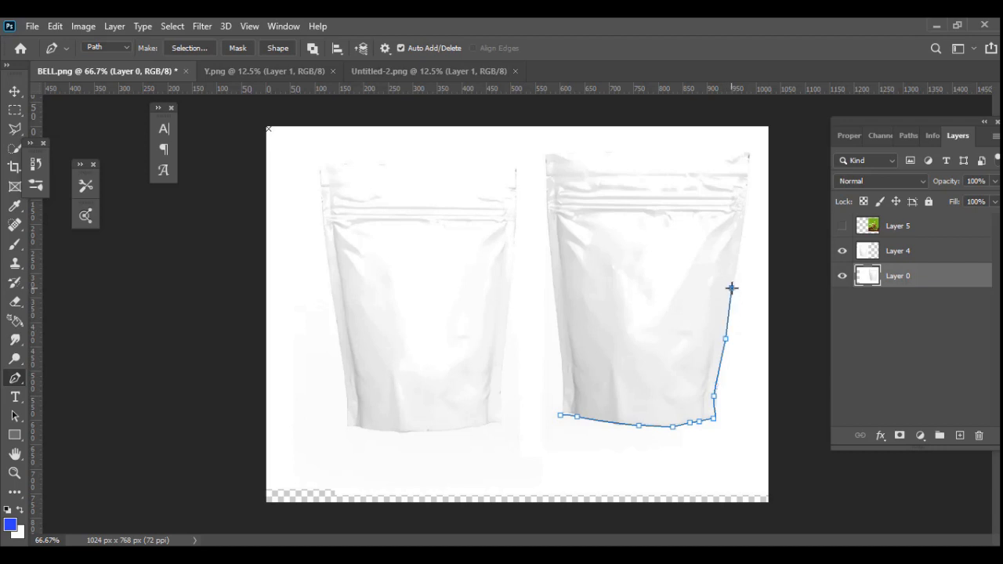
left_click(737, 277)
left_click(742, 220)
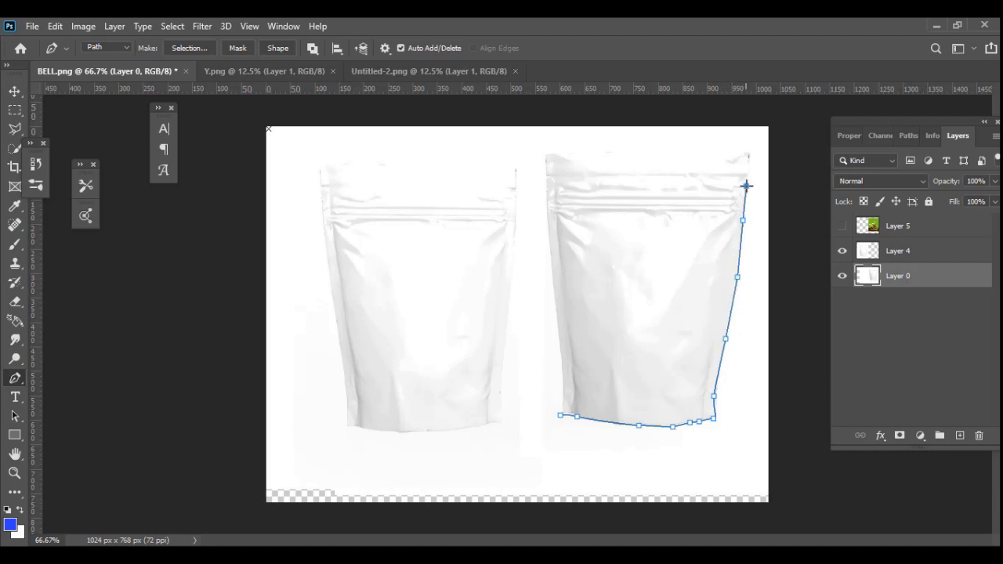
- Trace the top edge and left side of the right-hand pouch and close the path at its starting point
left_click(682, 167)
left_click(619, 169)
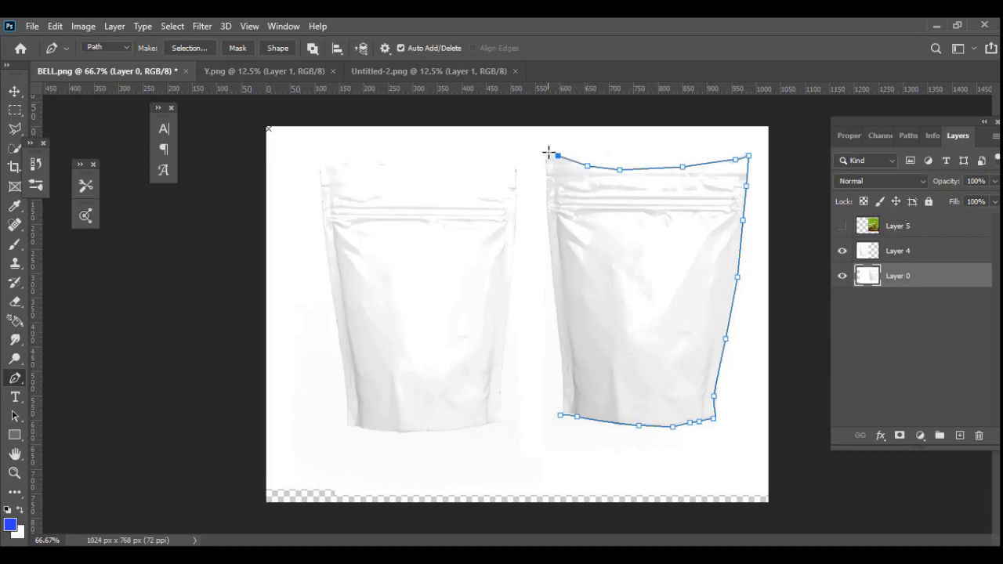
left_click(548, 247)
left_click(556, 324)
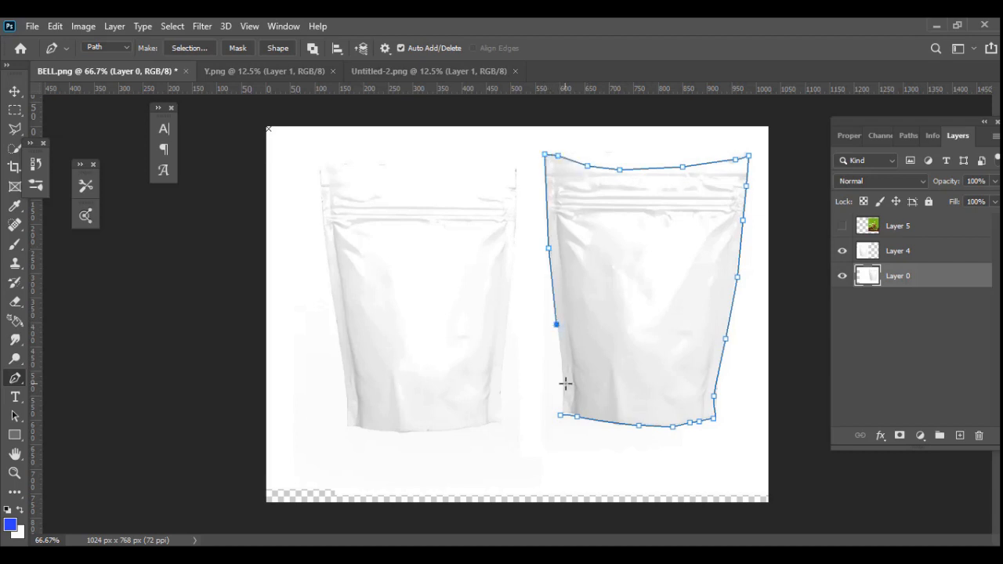
left_click(560, 415)
- Convert the closed pouch path into a selection
right_click(697, 230)
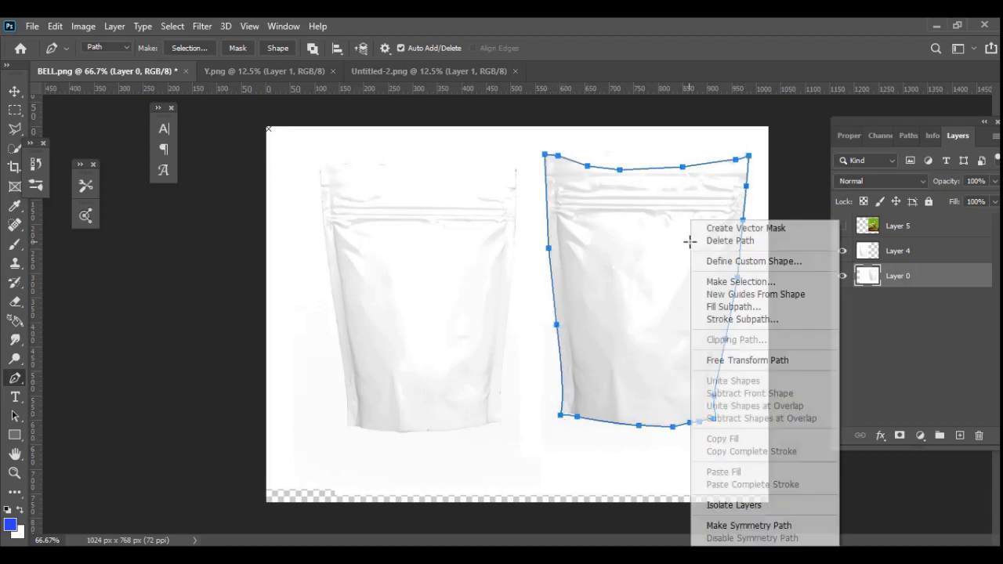
left_click(729, 271)
left_click(575, 147)
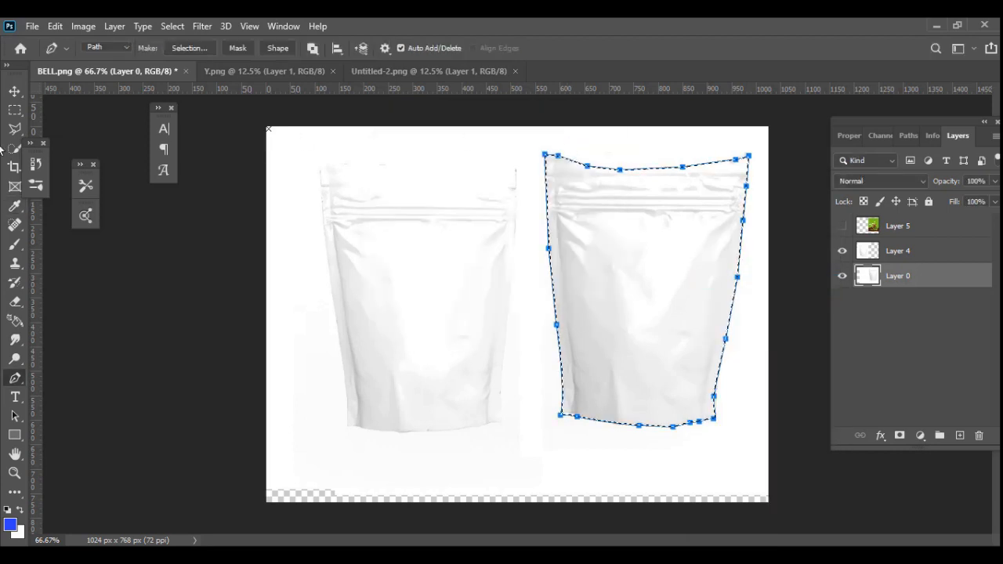
- Show Layer 5 again and mask its cookie artwork with the pouch-shaped selection
left_click(893, 226)
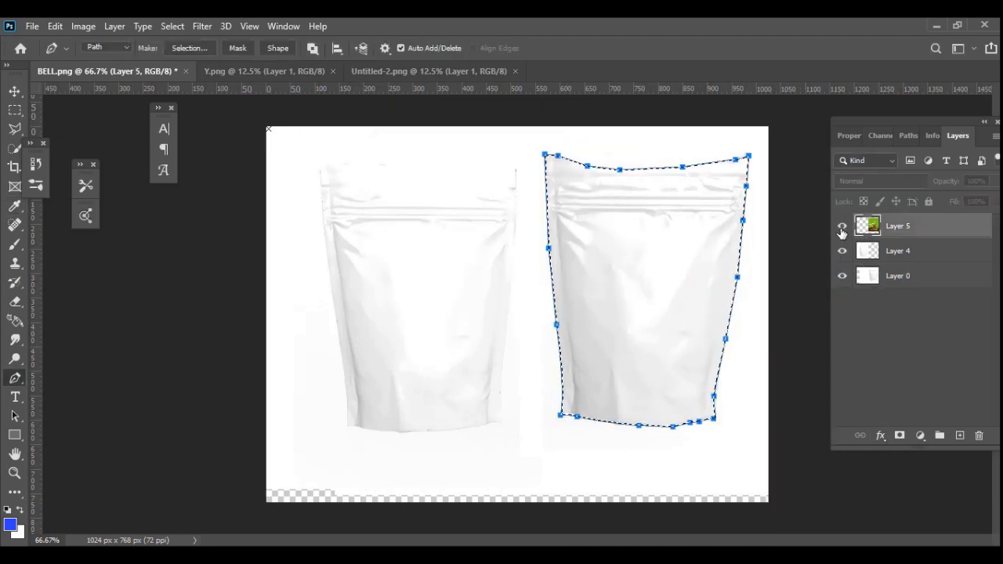
left_click(842, 226)
left_click(900, 435)
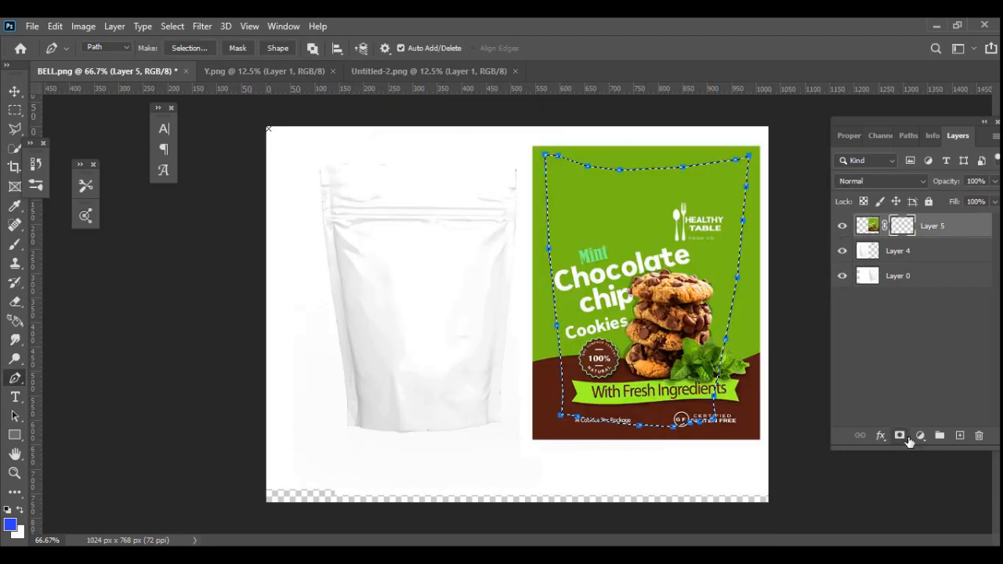
- Duplicate Layer 0 and move the masked Layer 5 directly beneath the copy
left_click(14, 91)
left_click(361, 164)
left_click(755, 167)
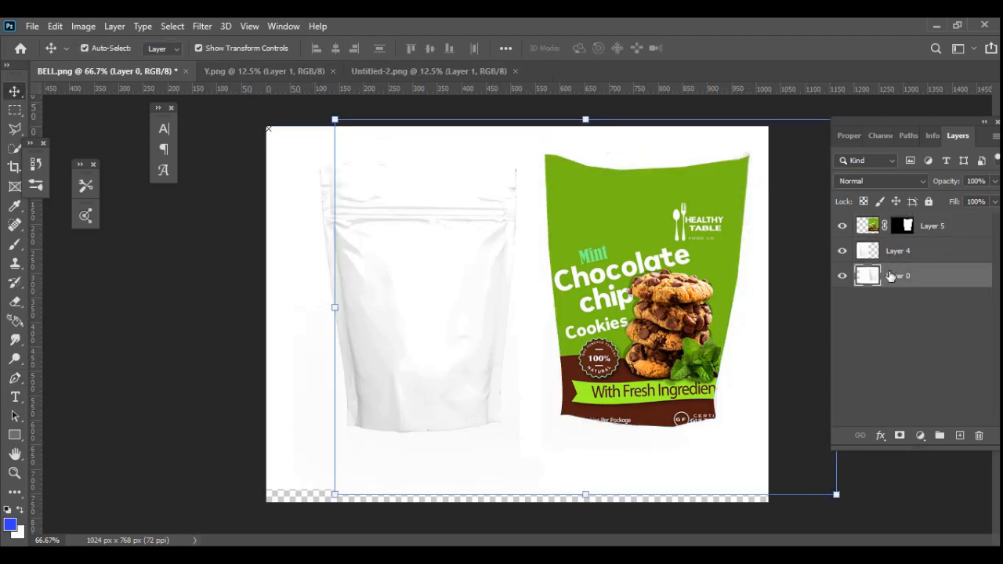
key("ctrl+j")
left_click_drag(932, 235, 919, 286)
- Set the blend mode of Layer 0 copy to Linear Burn
left_click(866, 252)
left_click(874, 181)
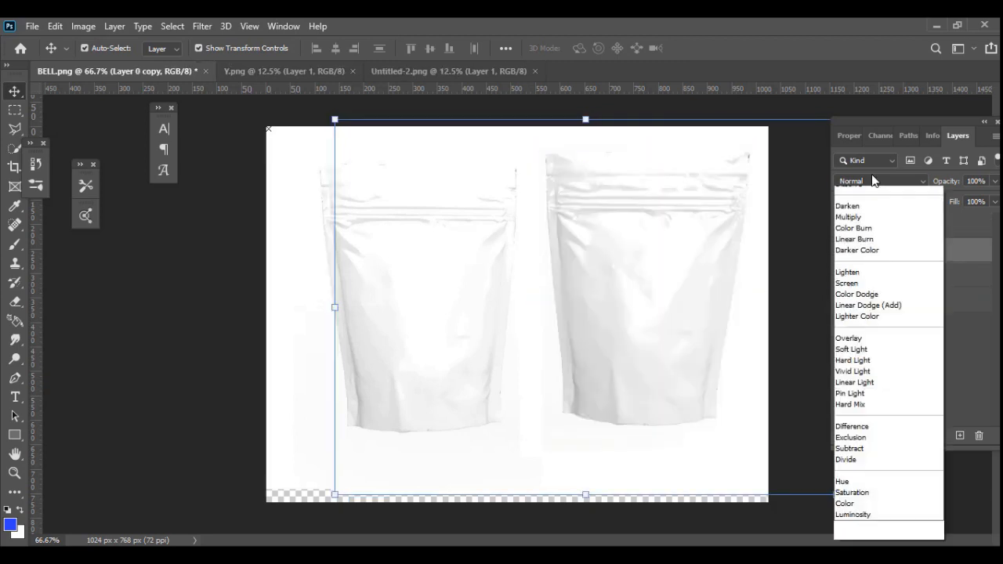
left_click(870, 258)
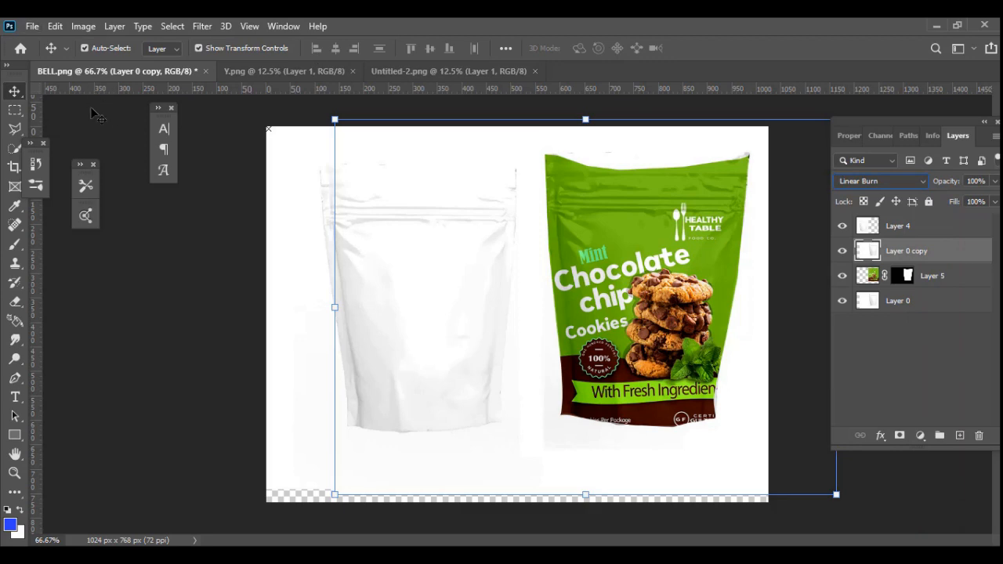
- Apply Levels to Layer 0 copy with input shadows 62, midtones 1.58 and highlights 247
left_click(83, 26)
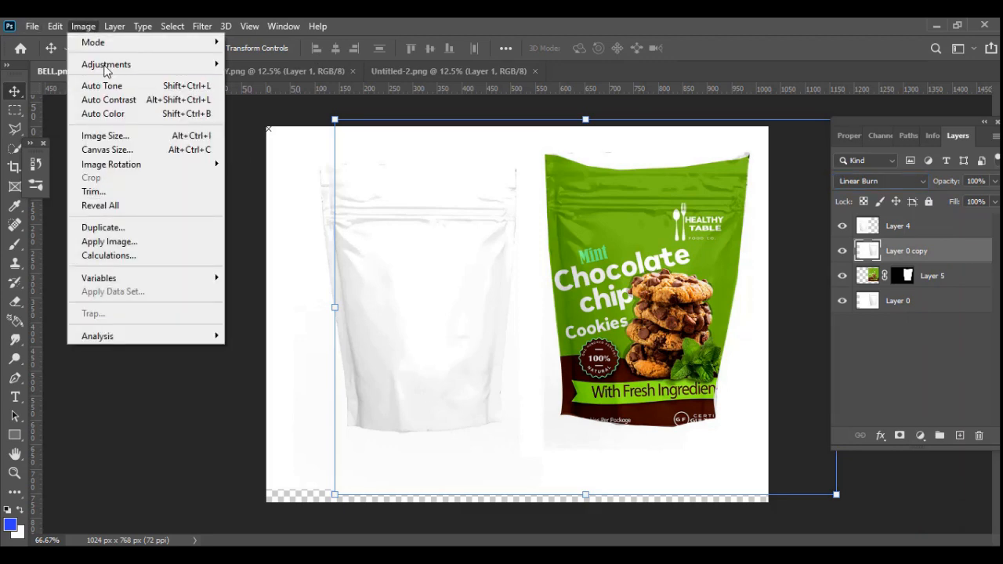
mouse_move(108, 66)
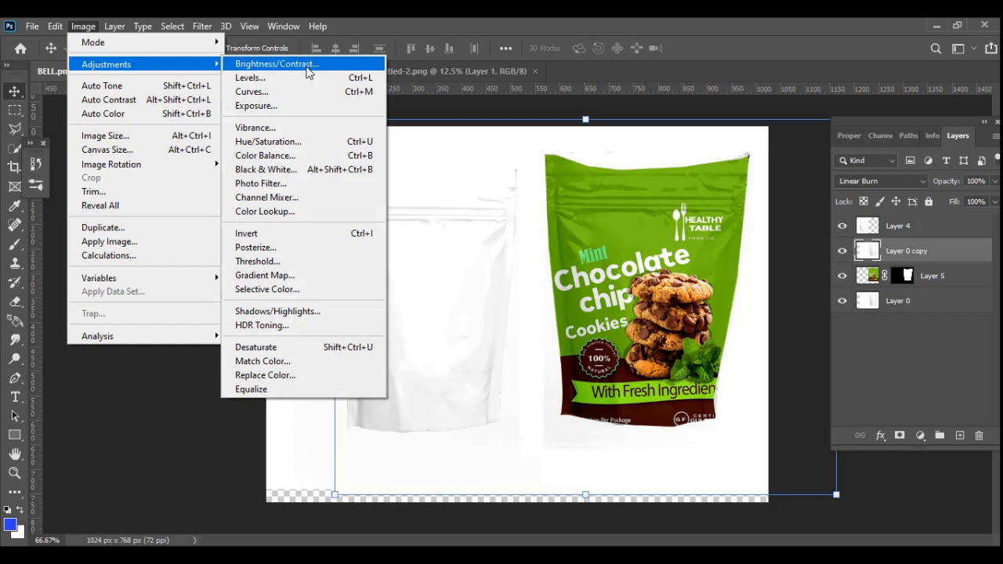
left_click(258, 78)
left_click_drag(230, 298, 275, 297)
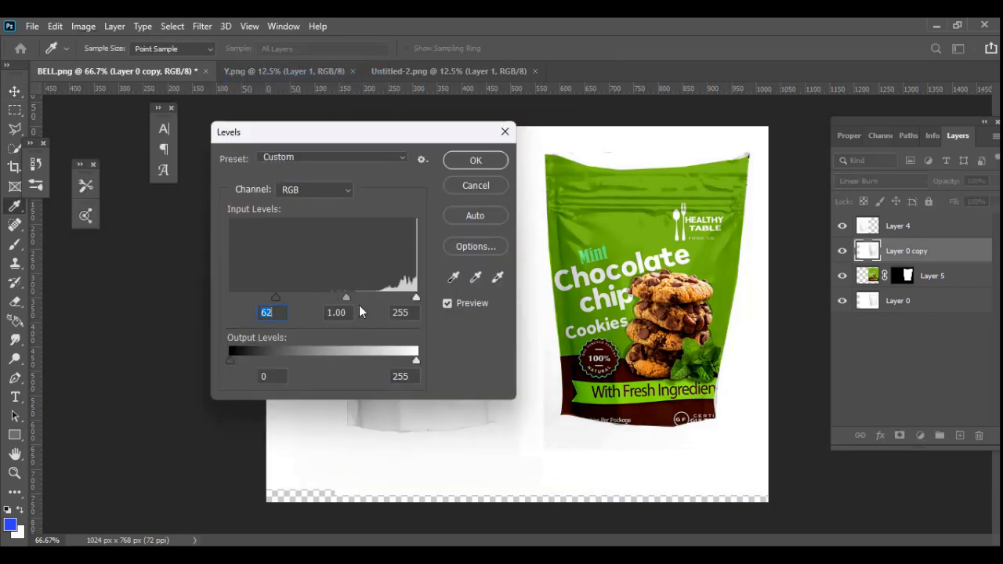
left_click_drag(345, 298, 322, 298)
left_click_drag(416, 298, 411, 299)
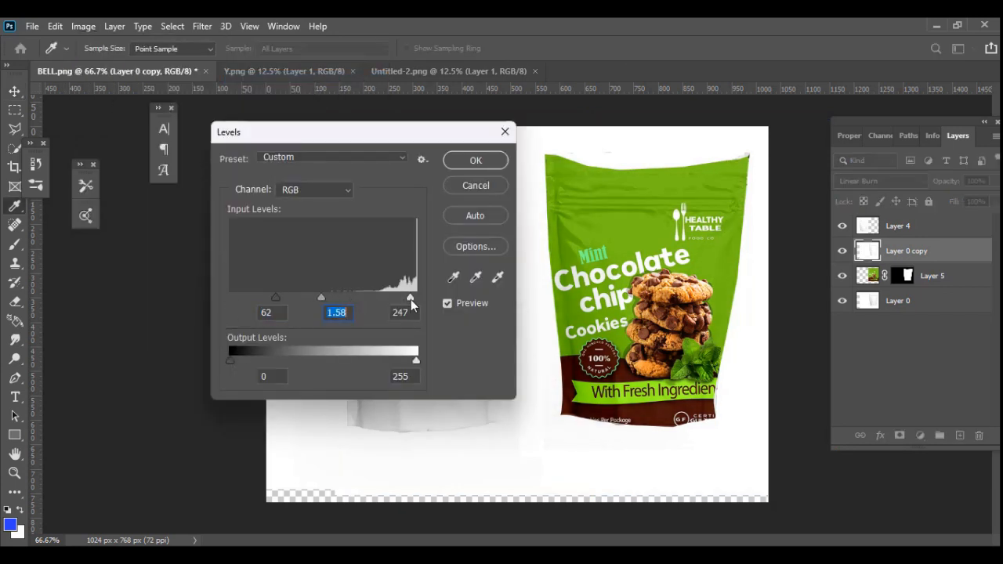
left_click(480, 165)
left_click(774, 485)
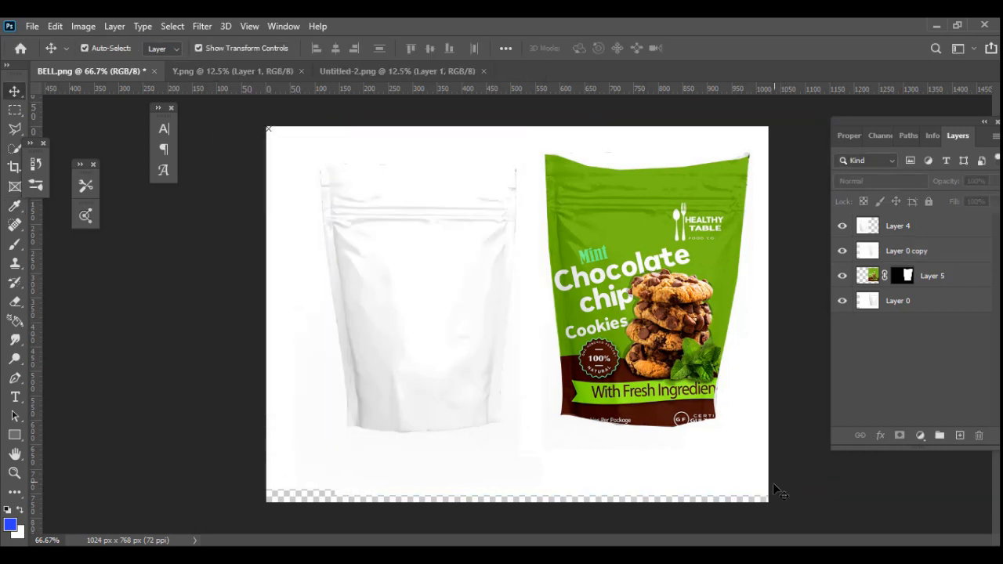
left_click_drag(644, 330, 637, 272)
key("ctrl+z")
left_click(931, 276)
left_click(642, 332)
left_click(877, 284)
key("ctrl+z")
- Shift Layer 0 copy slightly down so its lower edge meets the bottom of the canvas
left_click(901, 276)
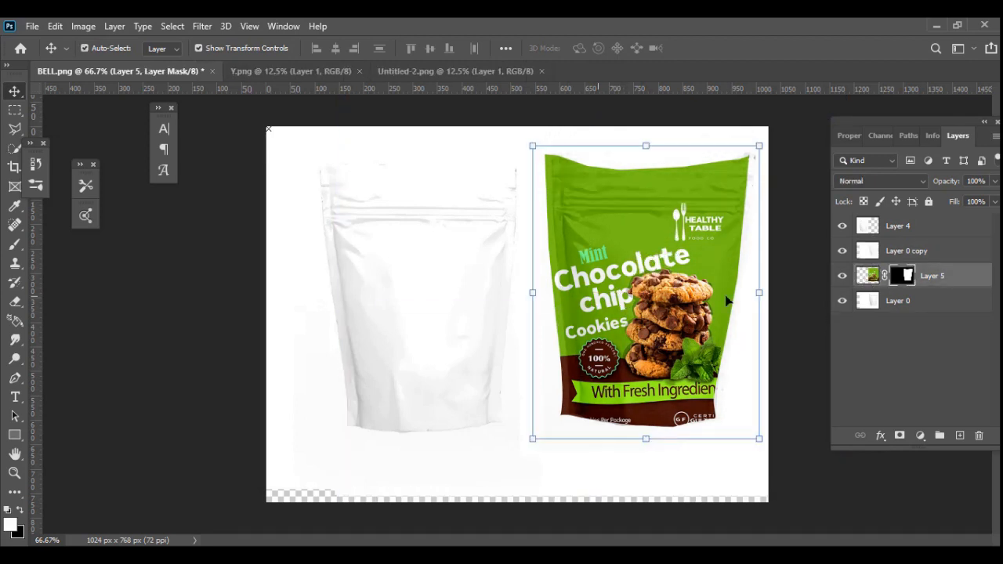
mouse_move(615, 312)
left_mouse_down()
mouse_move(608, 275)
mouse_move(612, 316)
left_mouse_up()
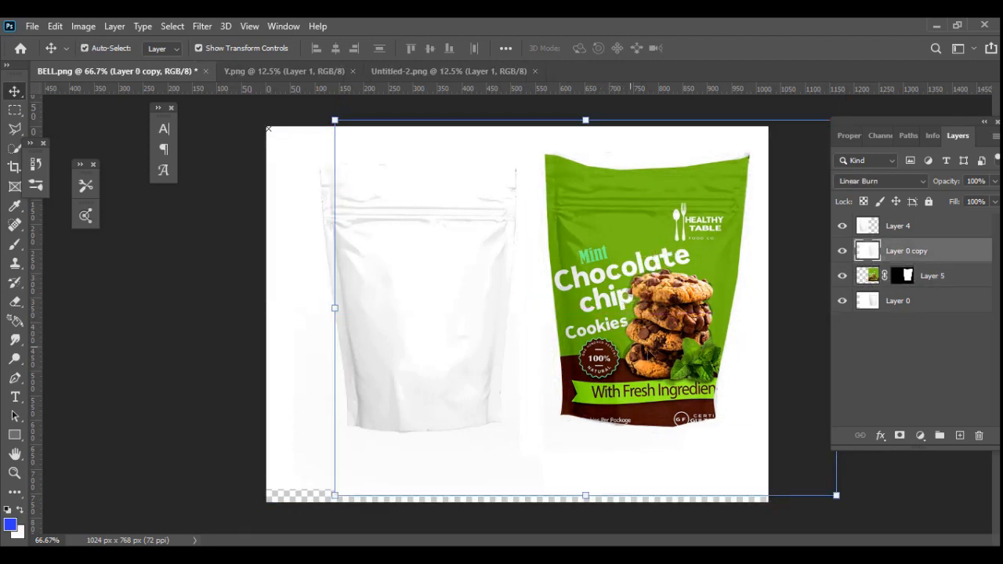
left_click(862, 276)
left_click_drag(676, 284, 678, 280)
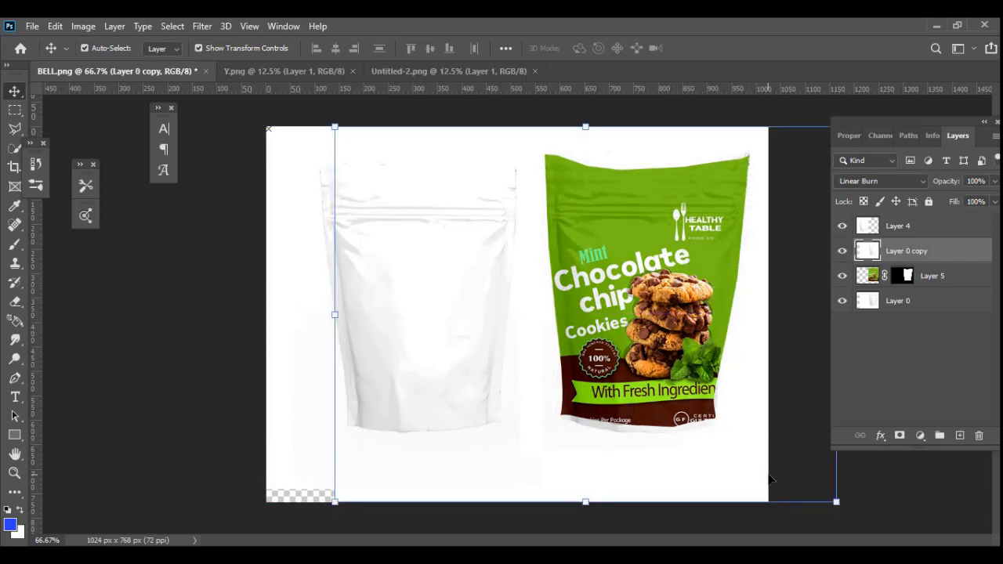
left_click(323, 364)
left_click(786, 230)
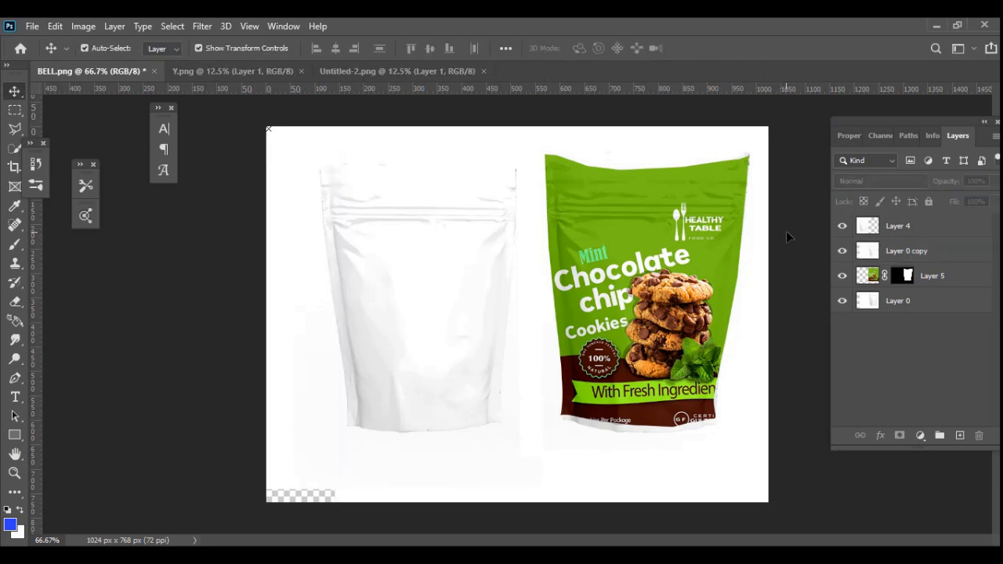
- Compare the pouch mockup with Layer 0 copy hidden and shown
left_click(873, 252)
left_click(843, 251)
left_click(843, 251)
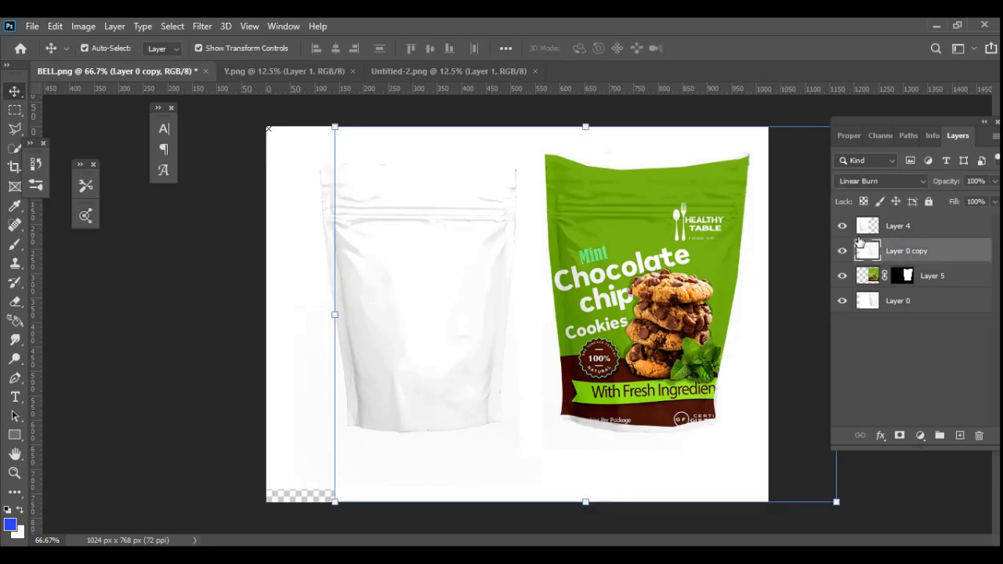
- Trace a closed Pen path around the full outline of the blank white pouch
left_click(875, 227)
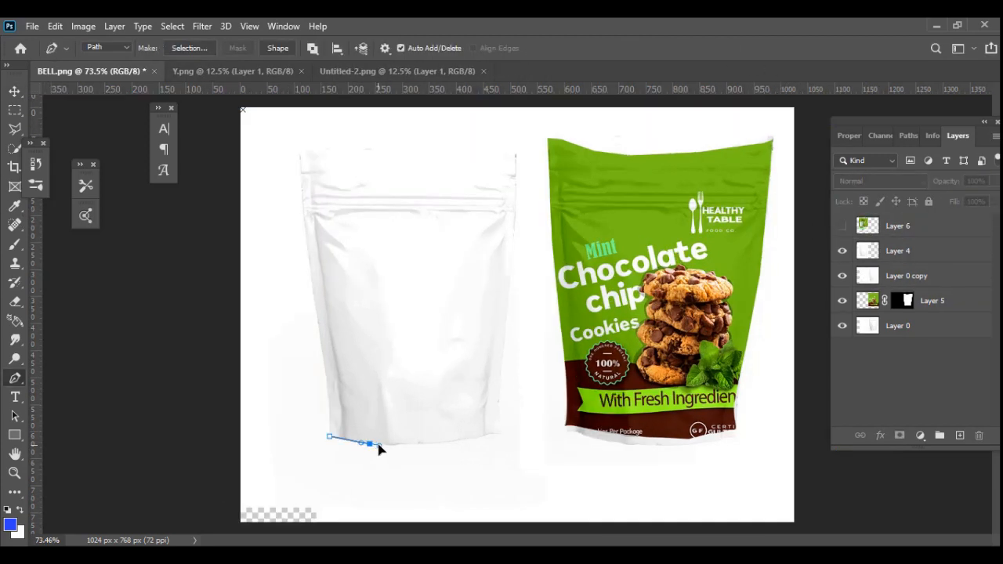
left_click(435, 444)
left_click_drag(489, 433, 499, 436)
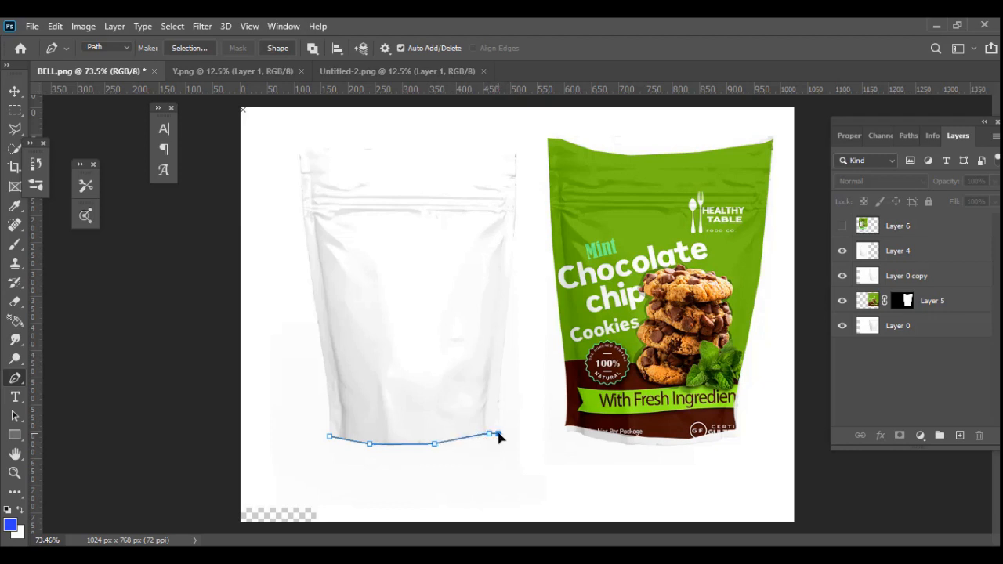
left_click(505, 321)
left_click_drag(516, 186, 516, 177)
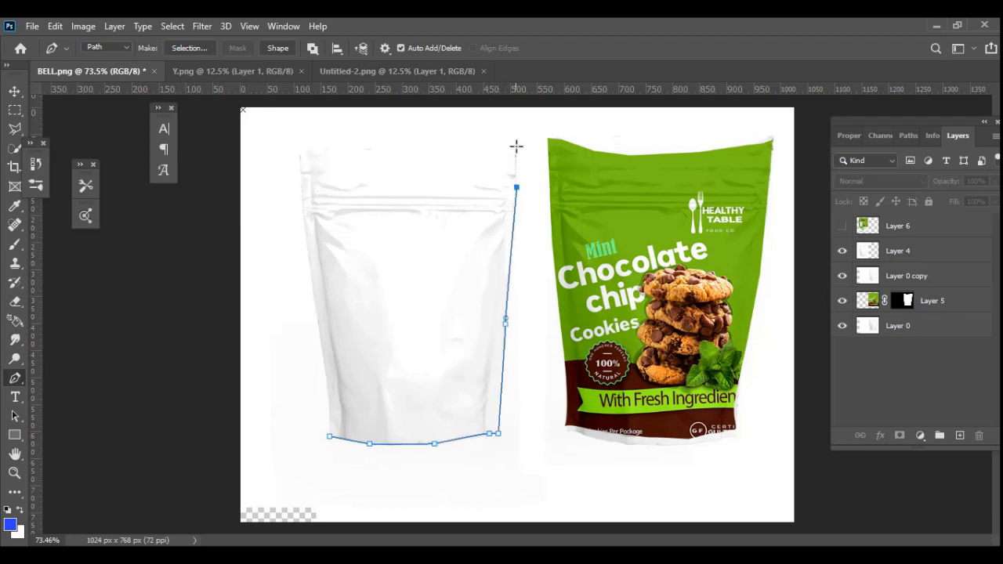
left_click(516, 146)
left_click_drag(418, 150, 408, 149)
left_click(297, 144)
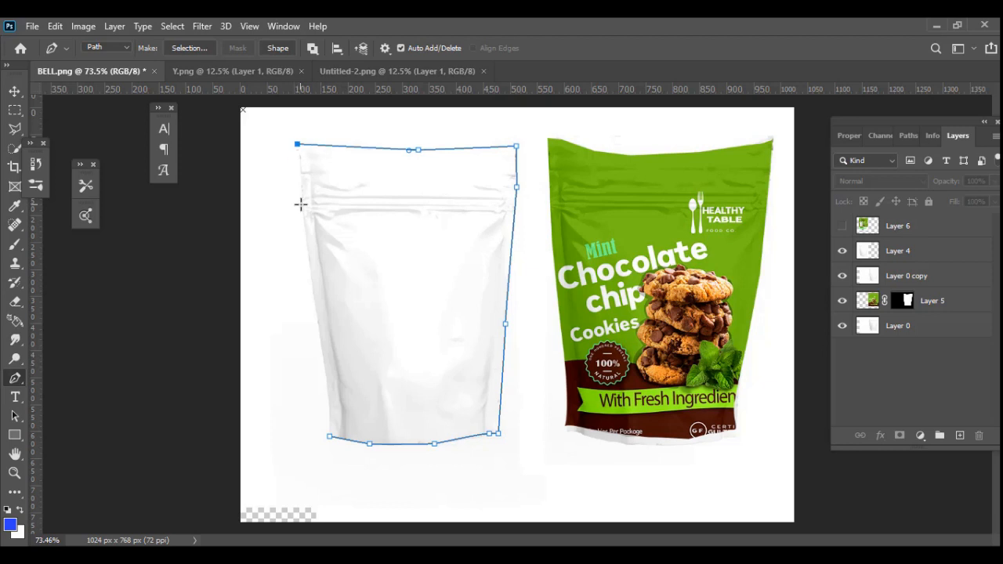
left_click(303, 205)
left_click_drag(305, 252, 307, 257)
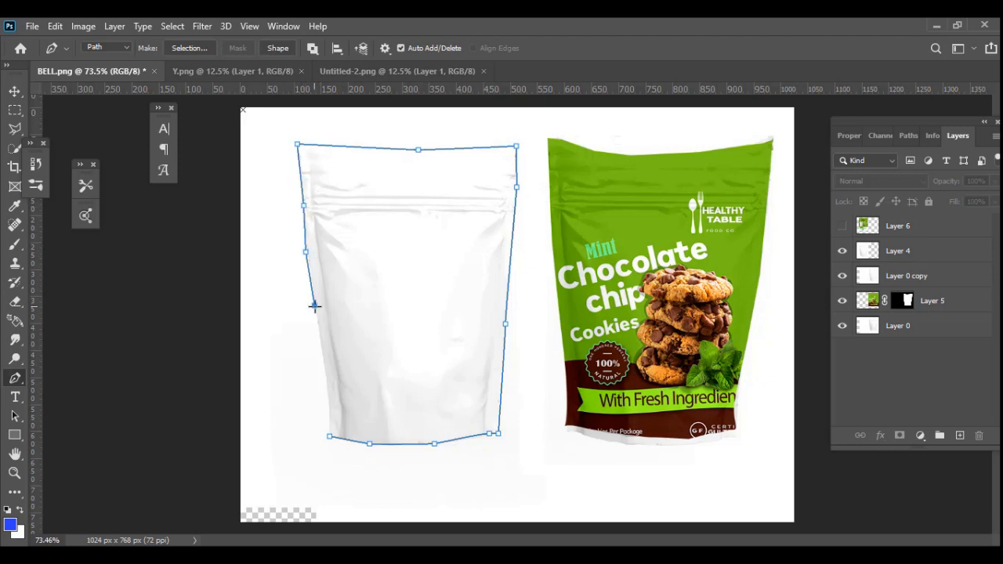
left_click(322, 358)
left_click(330, 437)
- Convert the pouch path to a selection, show Layer 6, and mask it to that selection
right_click(398, 320)
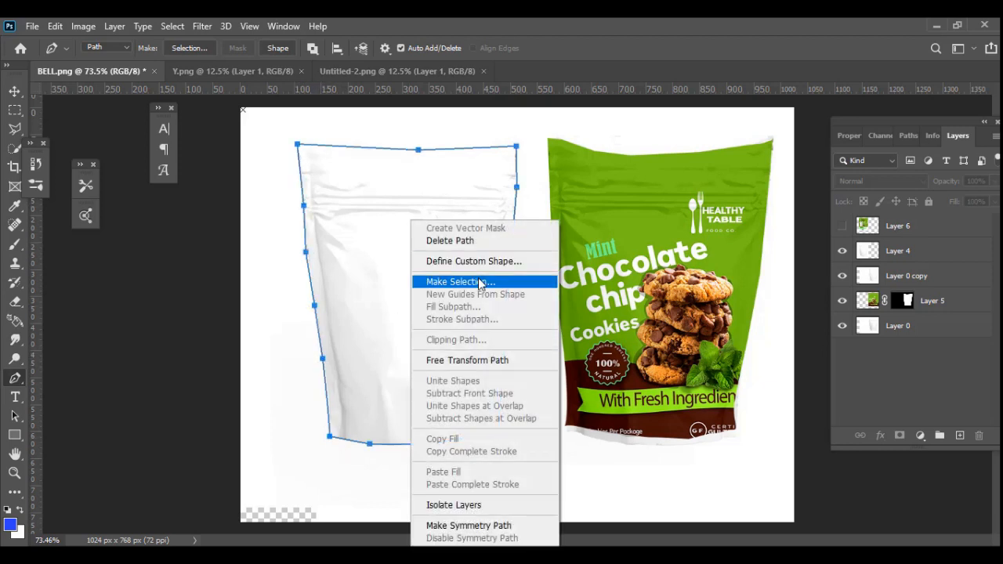
left_click(469, 280)
left_click(576, 147)
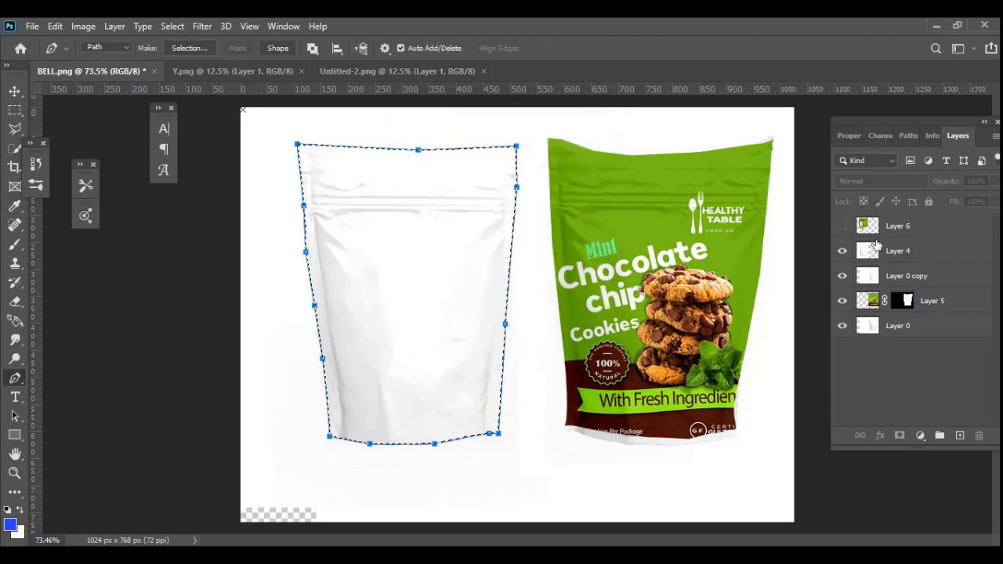
left_click(841, 227)
left_click(893, 227)
left_click(900, 435)
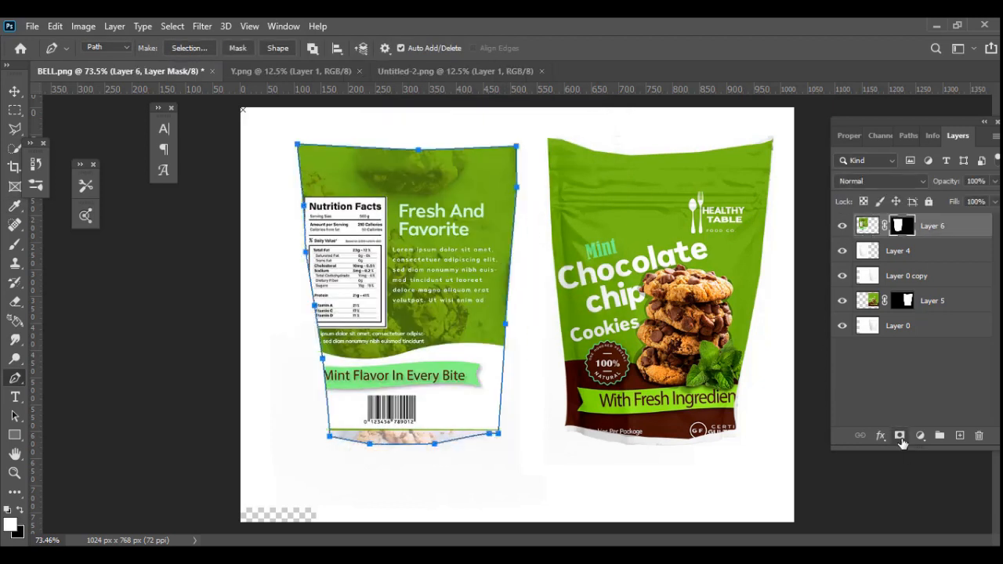
- Duplicate Layer 4 above Layer 6 and set the copy's blend mode to Linear Burn
left_click(908, 257)
key("ctrl+j")
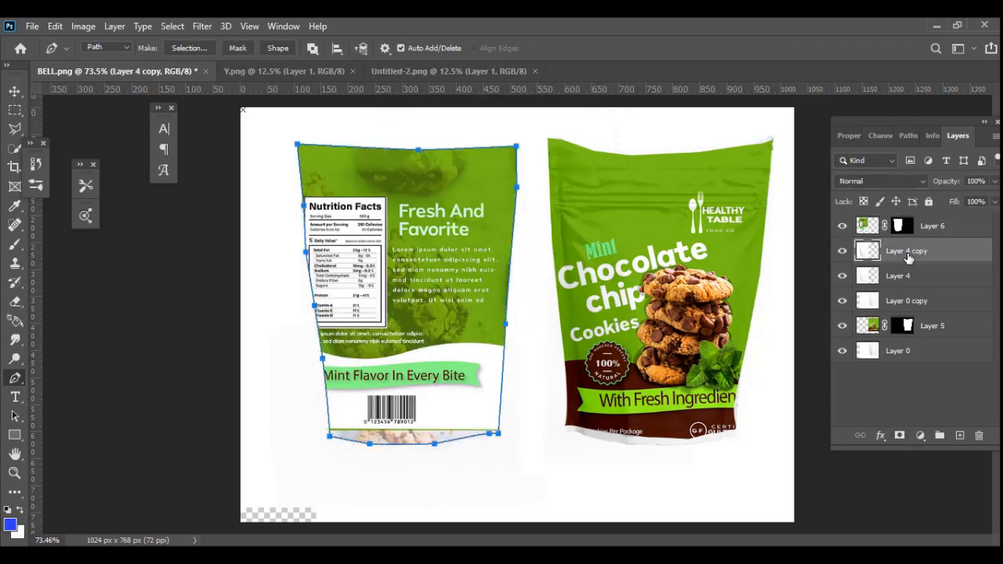
left_click_drag(907, 257, 902, 217)
left_click(866, 181)
left_click(857, 259)
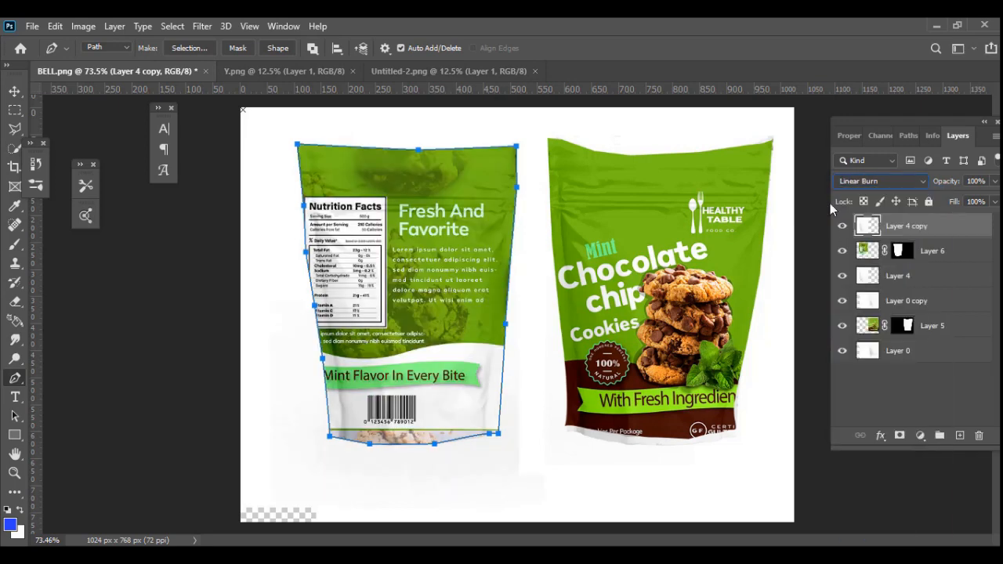
key("ctrl+t")
left_click(726, 47)
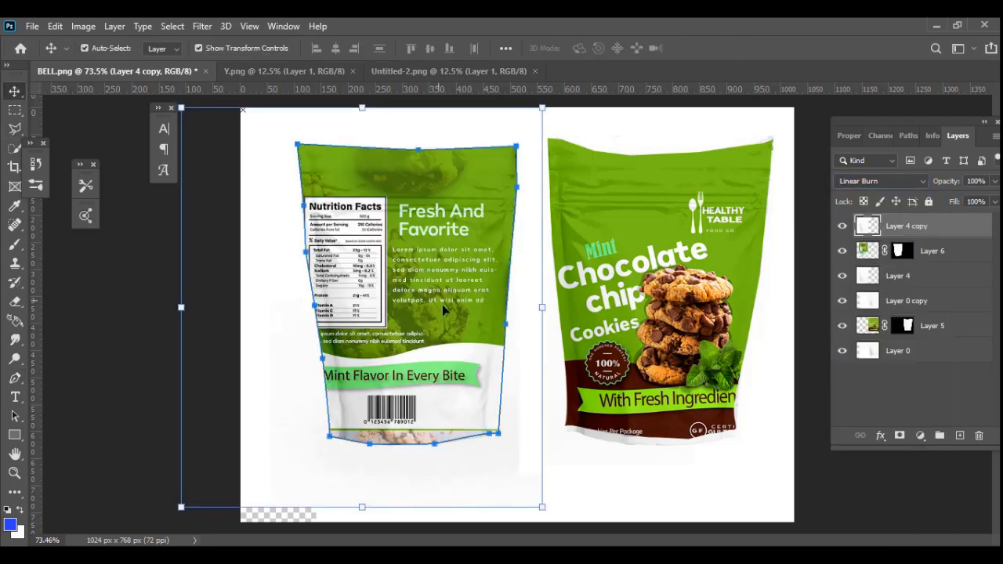
left_click(156, 353)
left_click(512, 311)
left_click_drag(516, 392, 190, 306)
left_click(190, 311)
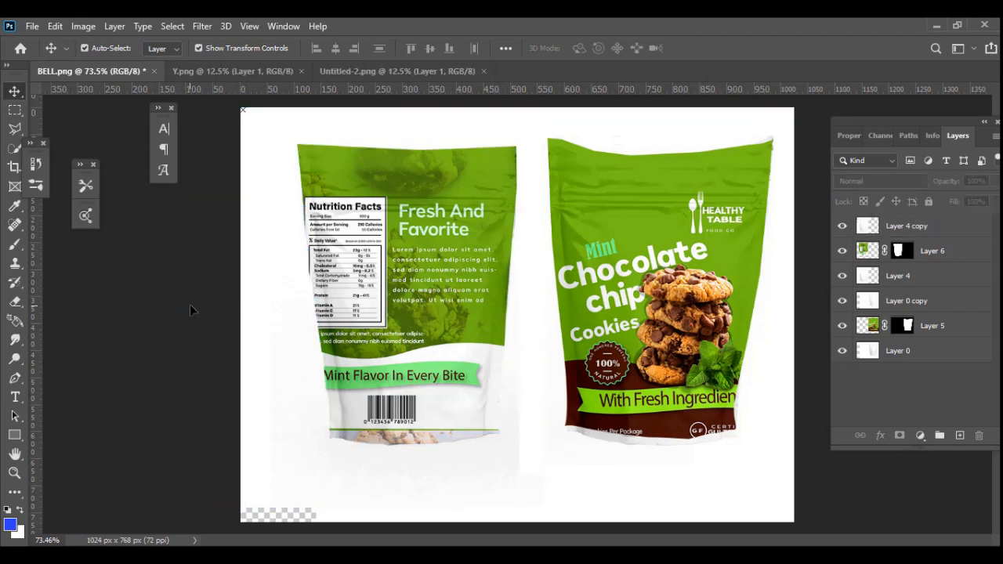
- Apply Levels to Layer 4 copy with input shadows 33
left_click(241, 356)
left_click(83, 26)
mouse_move(134, 62)
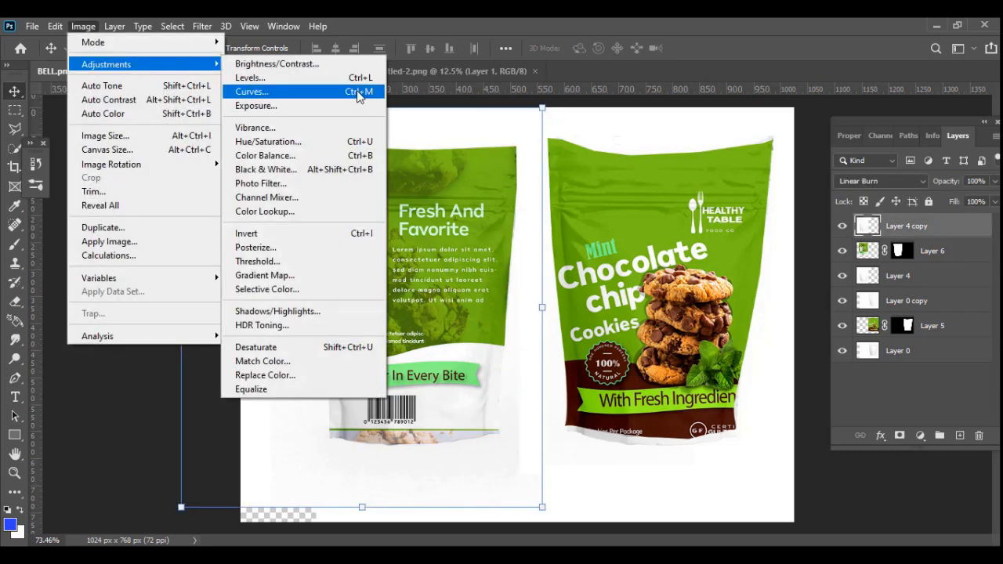
left_click(269, 76)
left_click_drag(317, 135, 659, 138)
mouse_move(575, 365)
left_mouse_down()
mouse_move(621, 367)
mouse_move(571, 365)
left_mouse_up()
left_click_drag(571, 300, 603, 301)
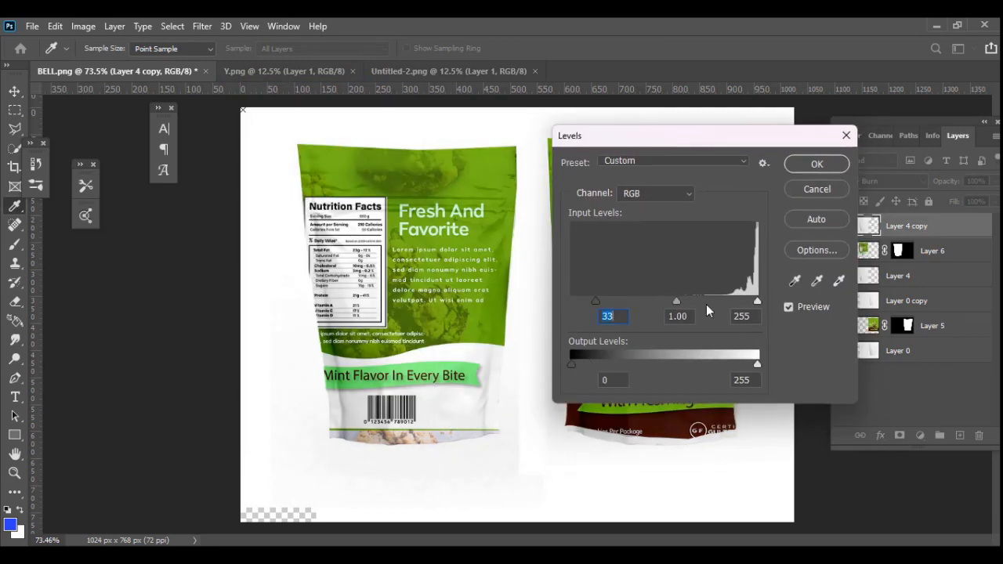
left_click(816, 164)
- Apply Levels to the Layer 6 label artwork with input shadows 43, midtones 1.42 and highlights 198
key("v")
left_click(84, 26)
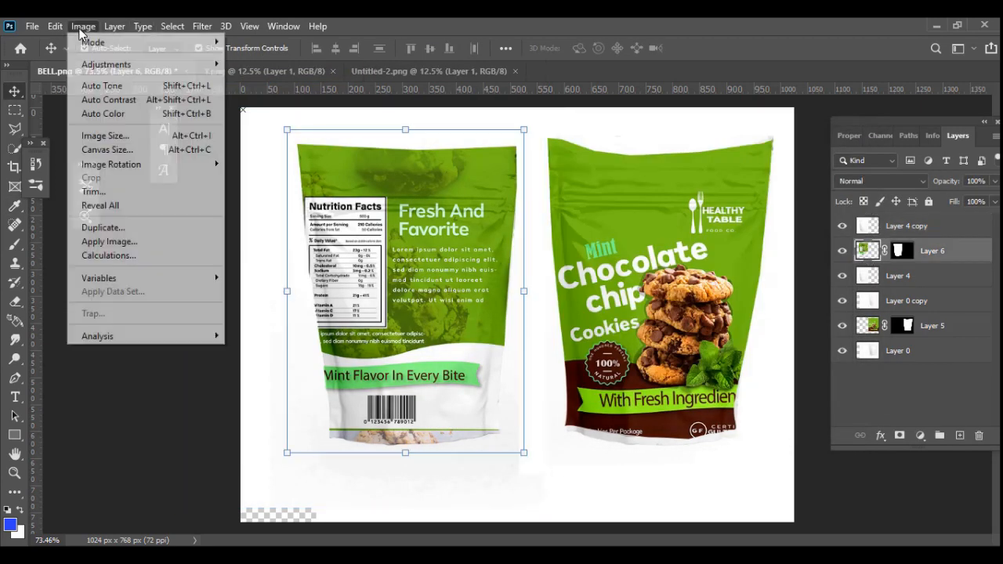
mouse_move(105, 64)
left_click(258, 85)
left_click_drag(571, 301, 602, 302)
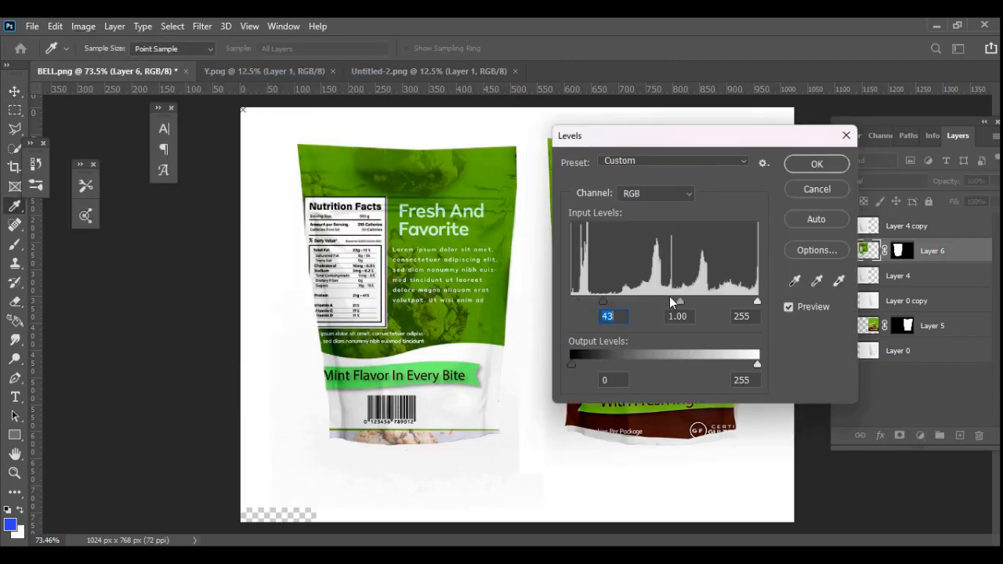
left_click_drag(679, 302, 661, 301)
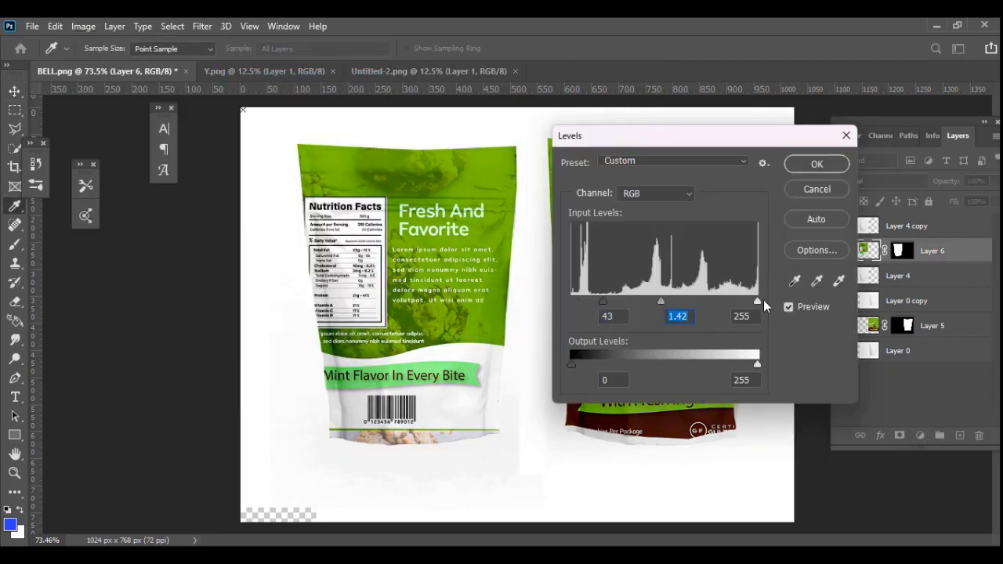
left_click_drag(738, 303, 715, 306)
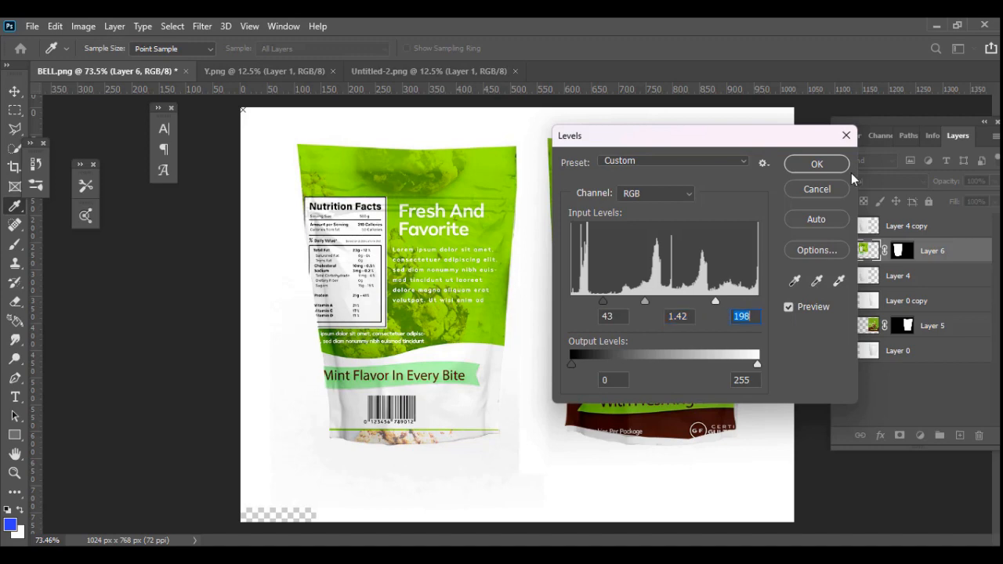
left_click(822, 162)
- Apply Levels to the Layer 5 label artwork with input shadows 21, midtones 1.34 and a lowered highlights input
left_click(670, 284)
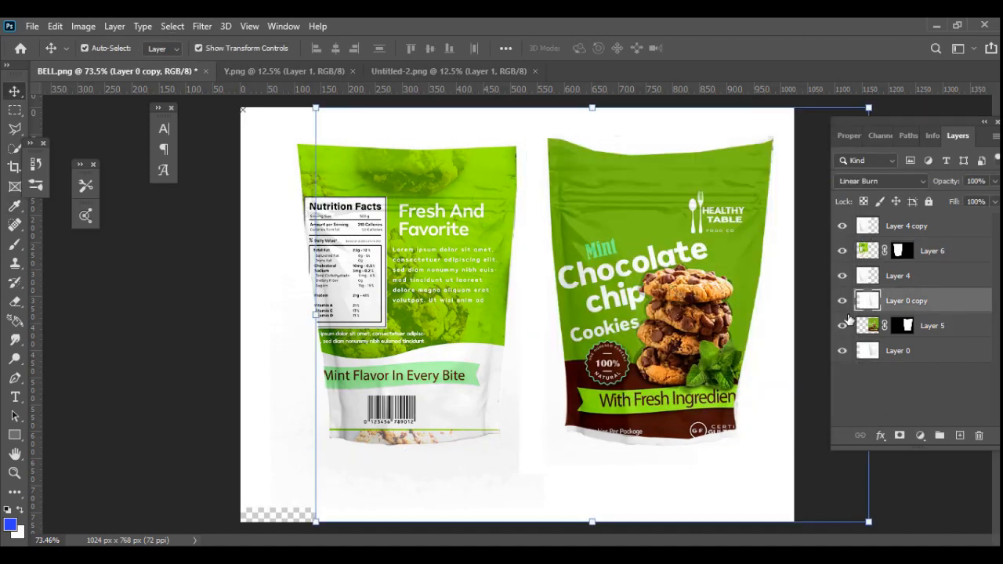
left_click(862, 325)
left_click(83, 26)
mouse_move(105, 63)
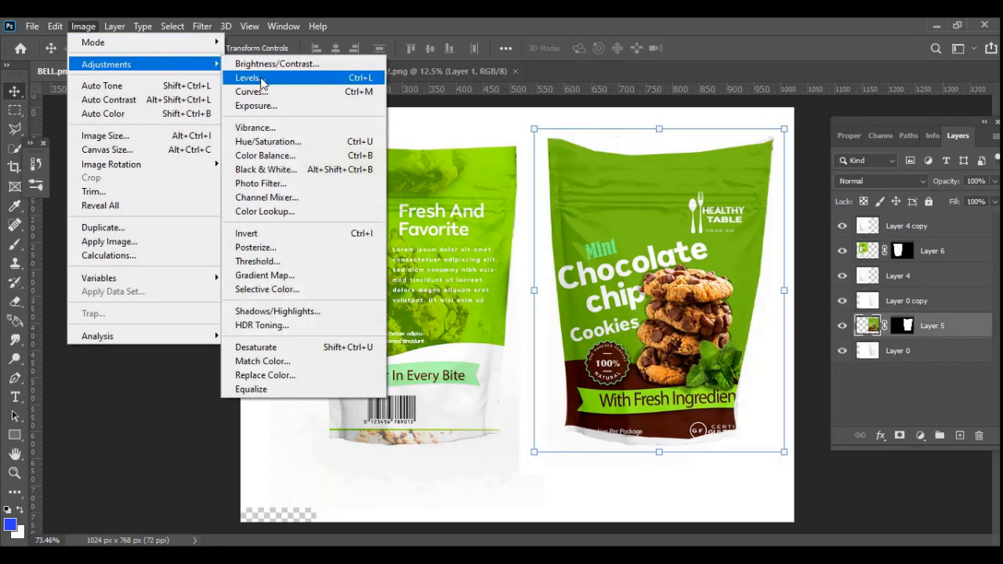
left_click(251, 74)
left_click_drag(651, 140, 767, 119)
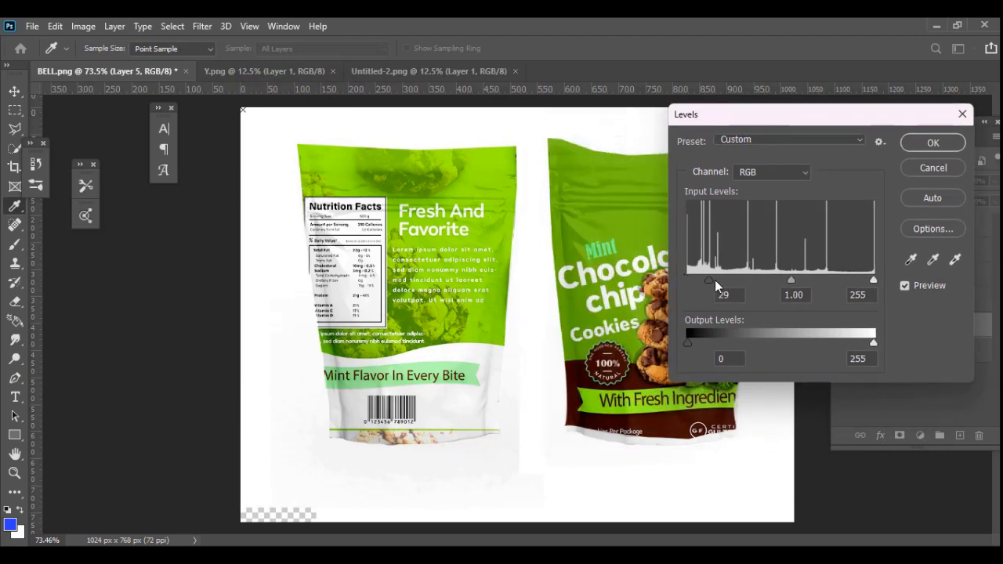
left_click_drag(715, 280, 706, 280)
left_click_drag(781, 279, 770, 279)
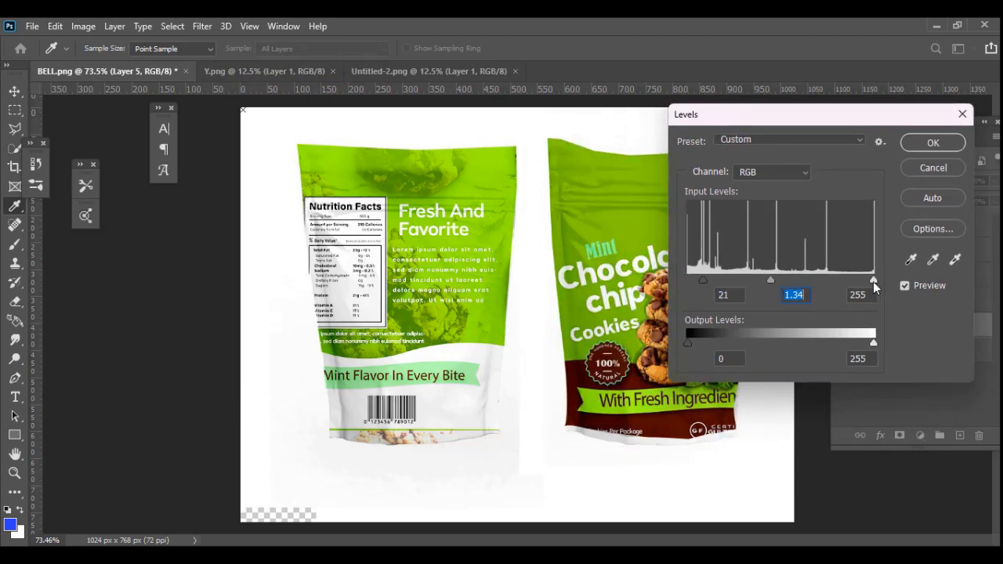
left_click_drag(873, 280, 850, 282)
left_click(924, 148)
left_click(279, 337)
left_click(180, 344)
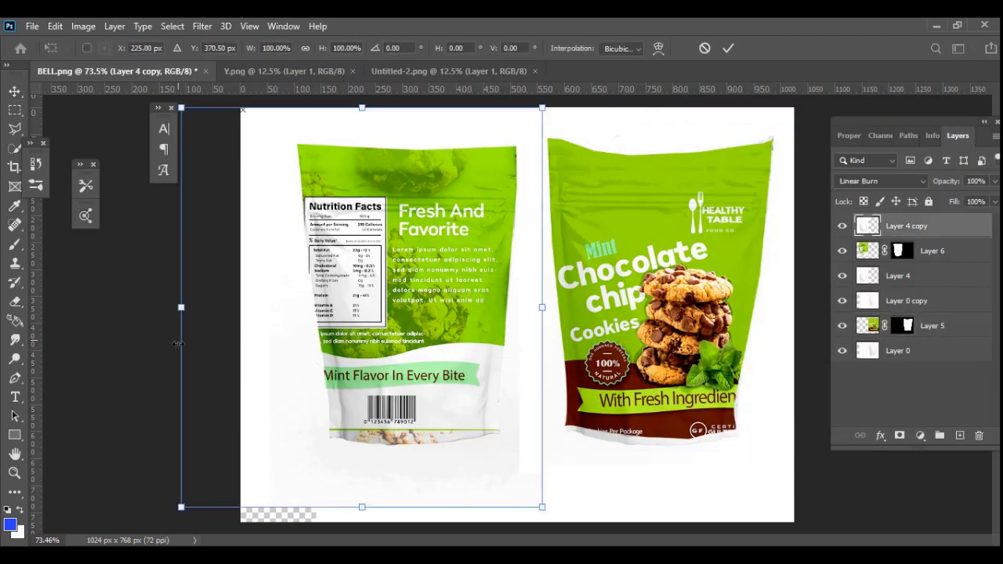
left_click(728, 48)
left_click(737, 491)
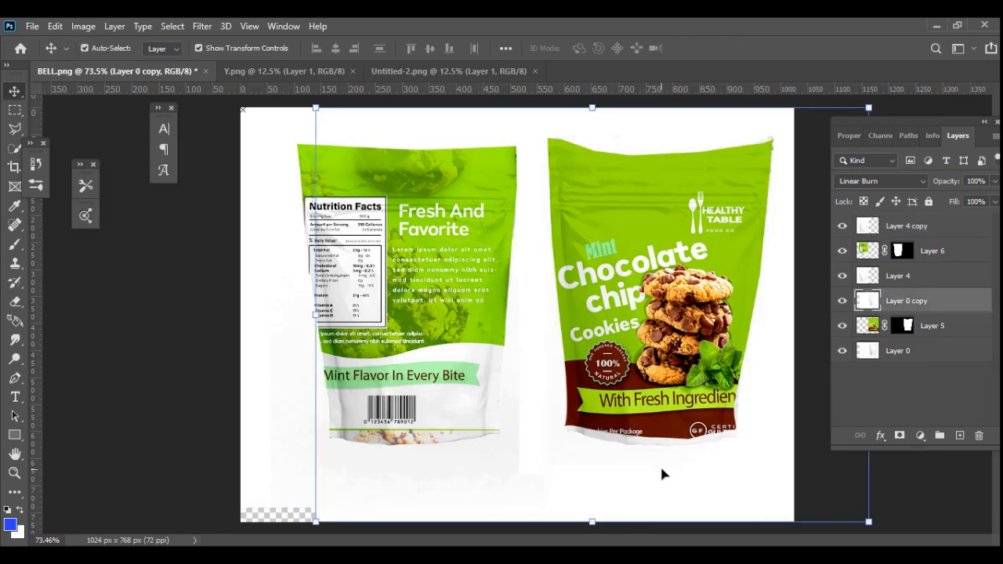
left_click(222, 388)
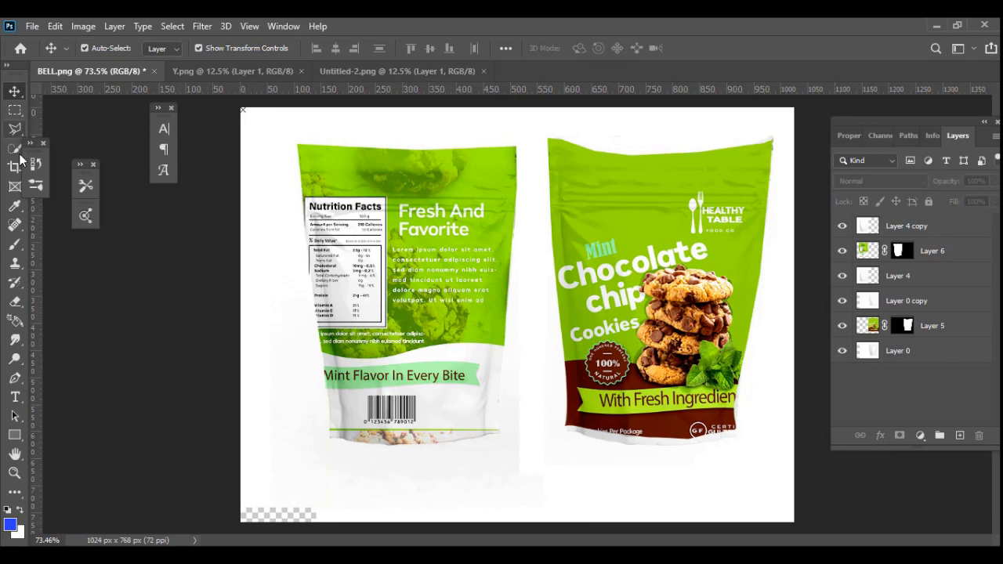
- Try to outline a curved shadow shape beneath the chocolate chip pouch with the Pen tool
left_click(15, 109)
left_click(15, 377)
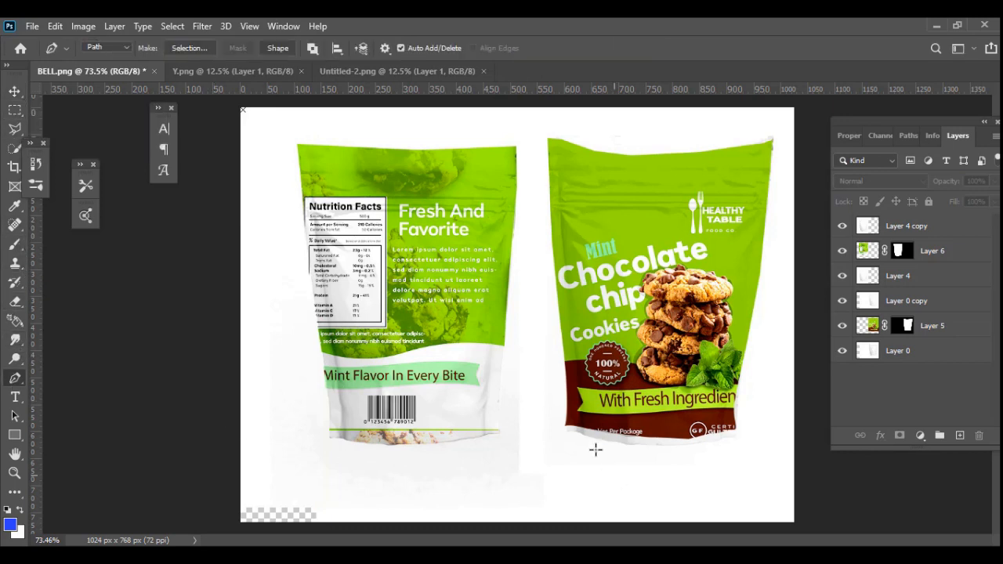
left_click_drag(630, 445, 644, 446)
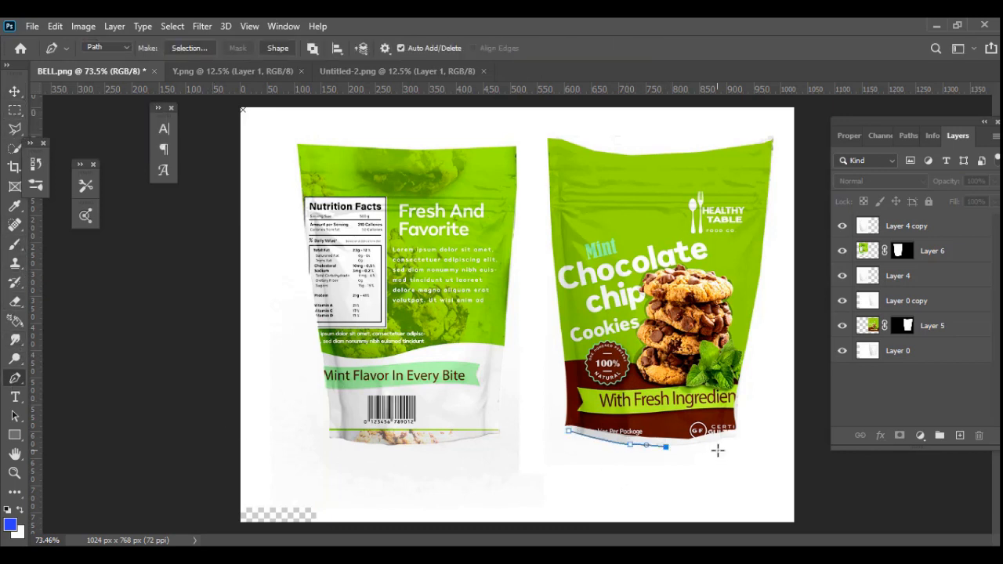
left_click(759, 444)
left_click_drag(569, 447, 510, 390)
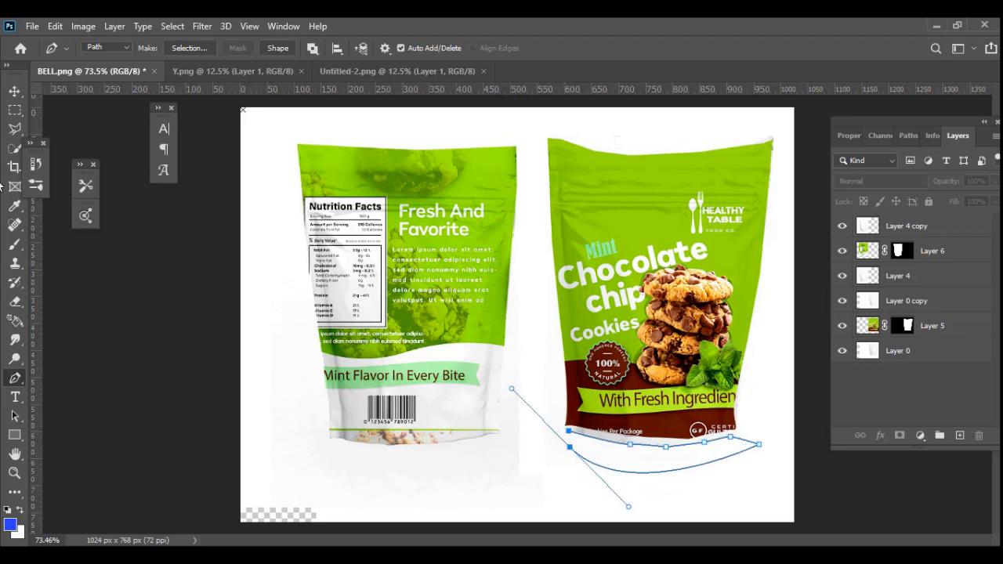
key("v")
- Draw a wide, flat ellipse shape across the base of the chocolate chip pouch
left_click(881, 227)
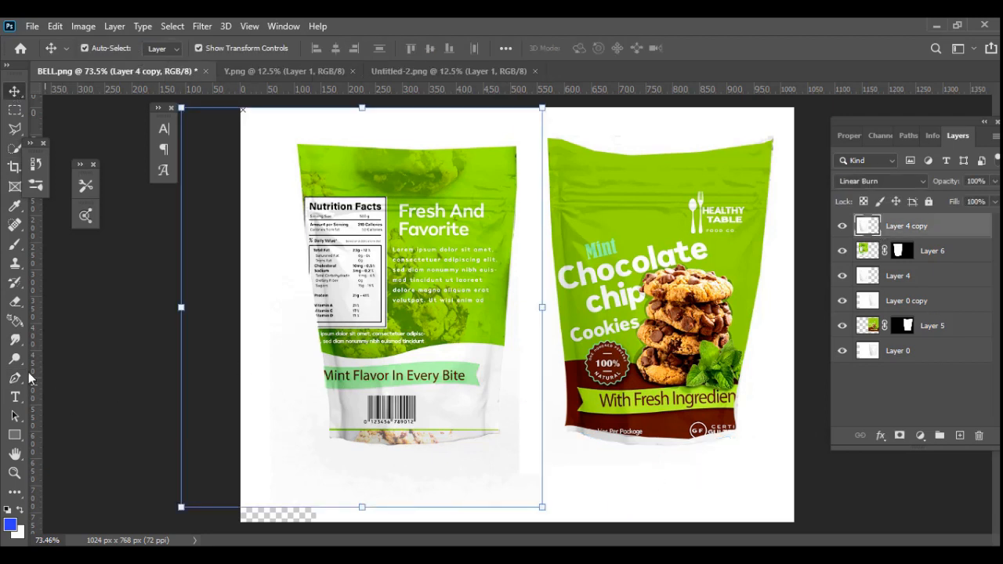
right_click(14, 435)
left_click(79, 459)
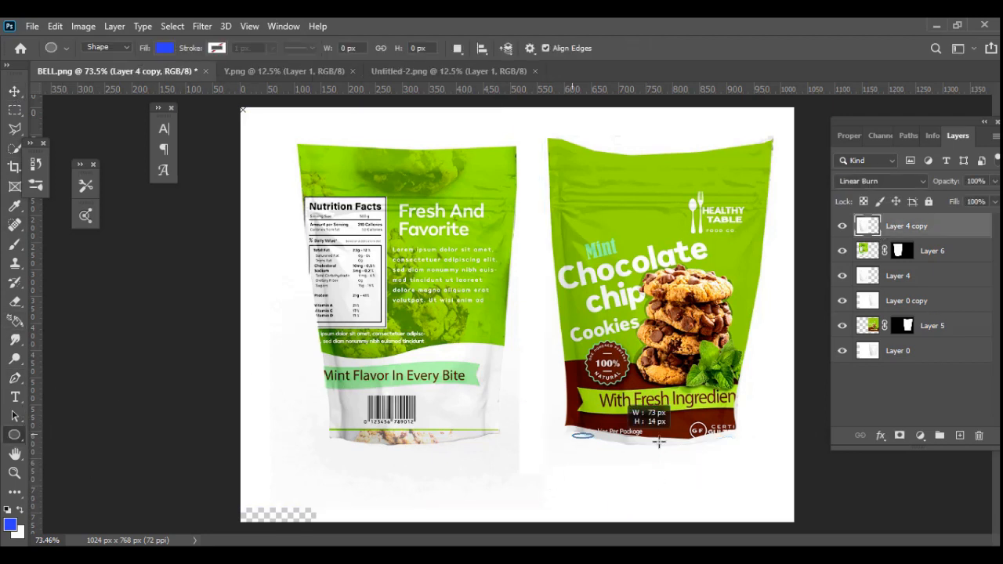
left_click_drag(572, 436, 765, 456)
- Set the foreground color to black
left_click(11, 525)
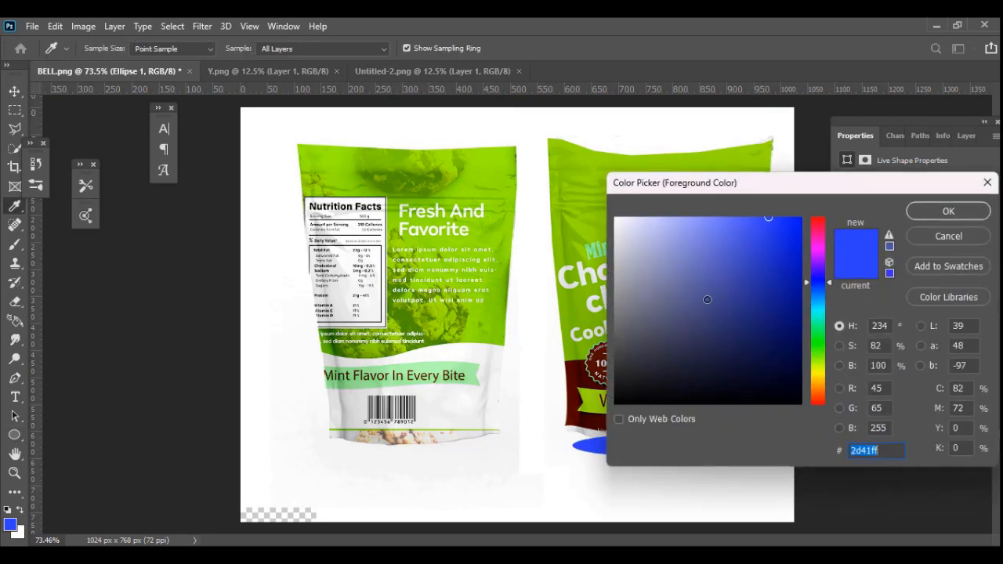
left_click(800, 403)
left_click(946, 210)
- Shift the blue ellipse slightly up and left under the pouch and place its layer directly above Layer 0
left_click(13, 92)
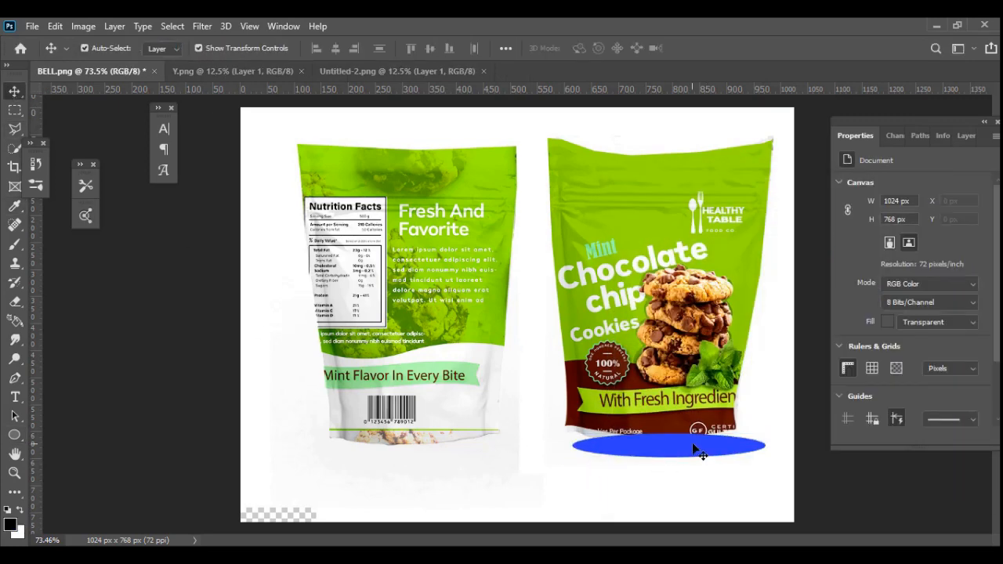
left_click_drag(697, 448, 688, 443)
left_click(958, 135)
left_click_drag(898, 226, 877, 365)
- Try placing Layer 0 copy below Ellipse 1 in the layer order, and undo the reordering
left_click(774, 434)
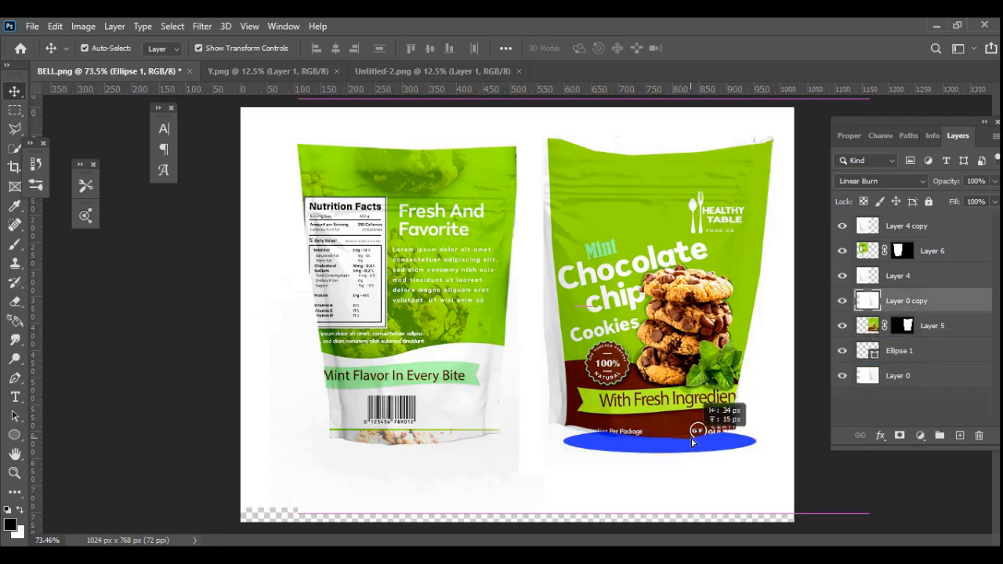
left_click_drag(902, 302, 902, 360)
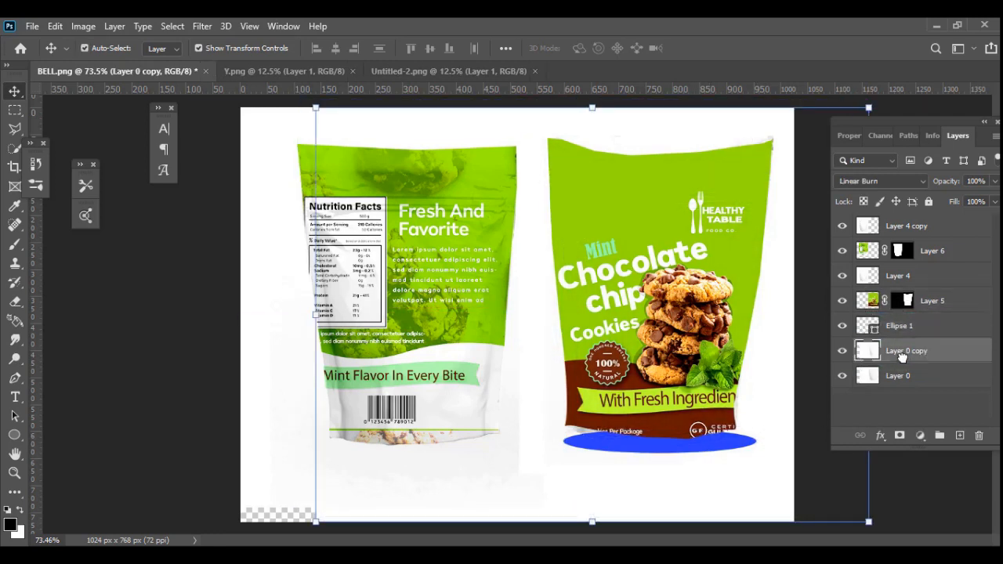
key("ctrl+z")
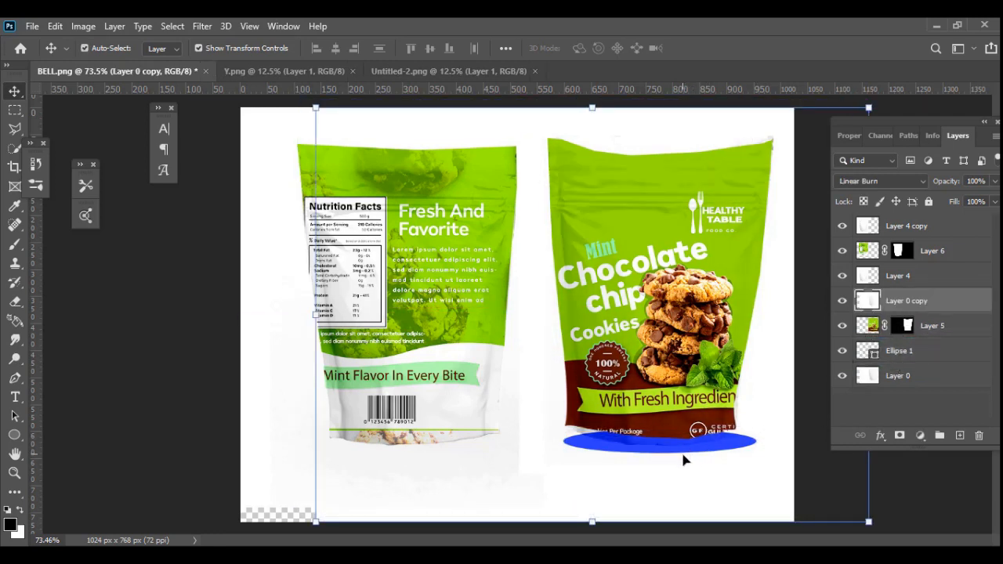
- Stretch the Ellipse 1 shape vertically to 179.55% height and shift it slightly up and left beneath the chocolate chip pouch
left_click(889, 352)
key("ctrl+t")
mouse_move(659, 452)
left_mouse_down()
mouse_move(671, 456)
mouse_move(650, 448)
mouse_move(665, 453)
left_mouse_up()
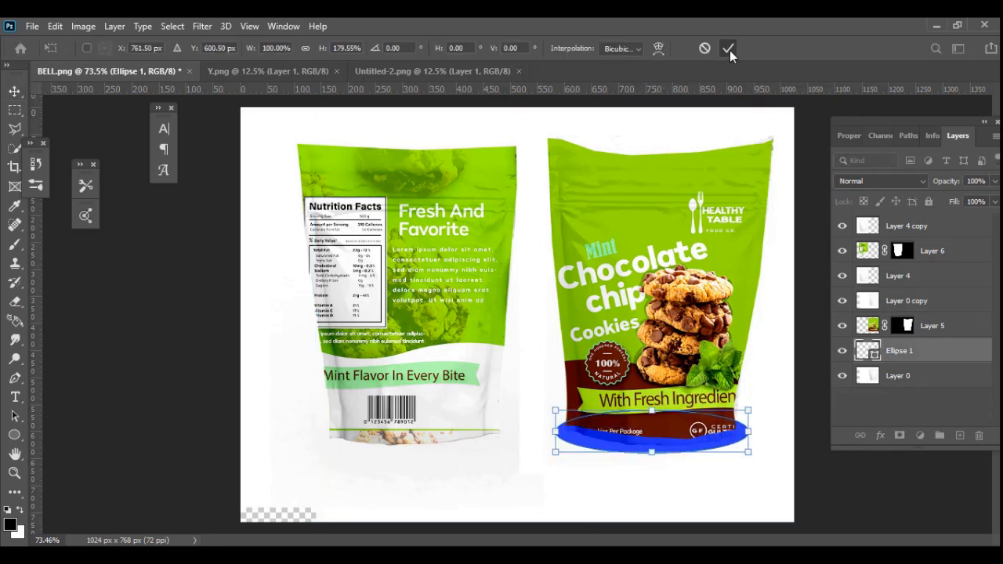
left_click(728, 48)
left_click(649, 454)
left_click(743, 425)
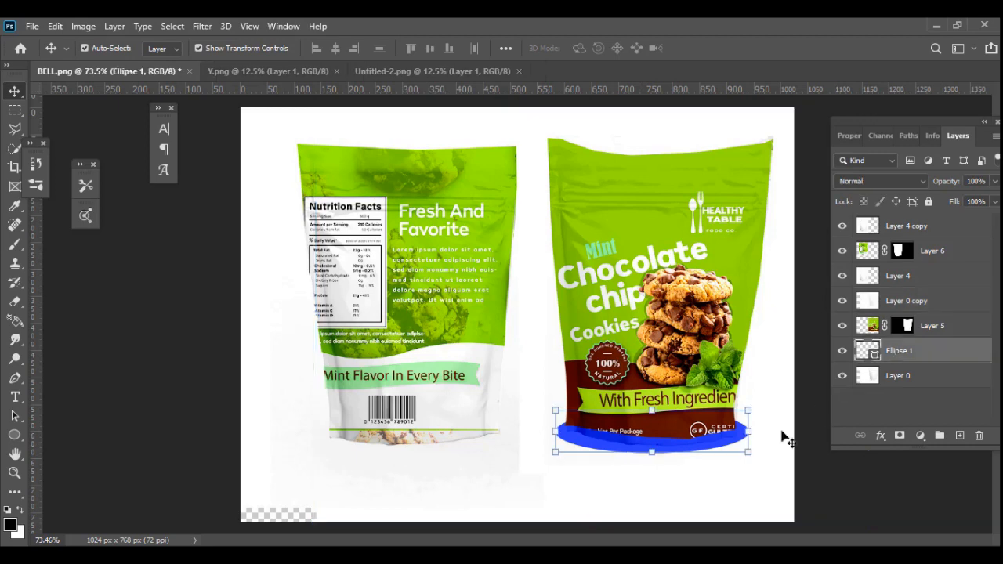
- Hide the Ellipse 1 layer
left_click(204, 27)
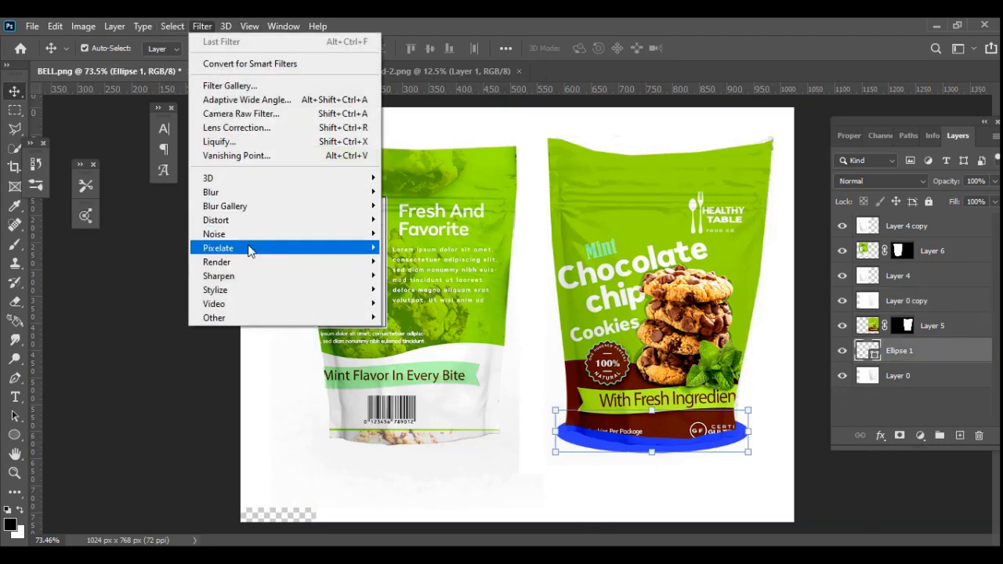
mouse_move(248, 293)
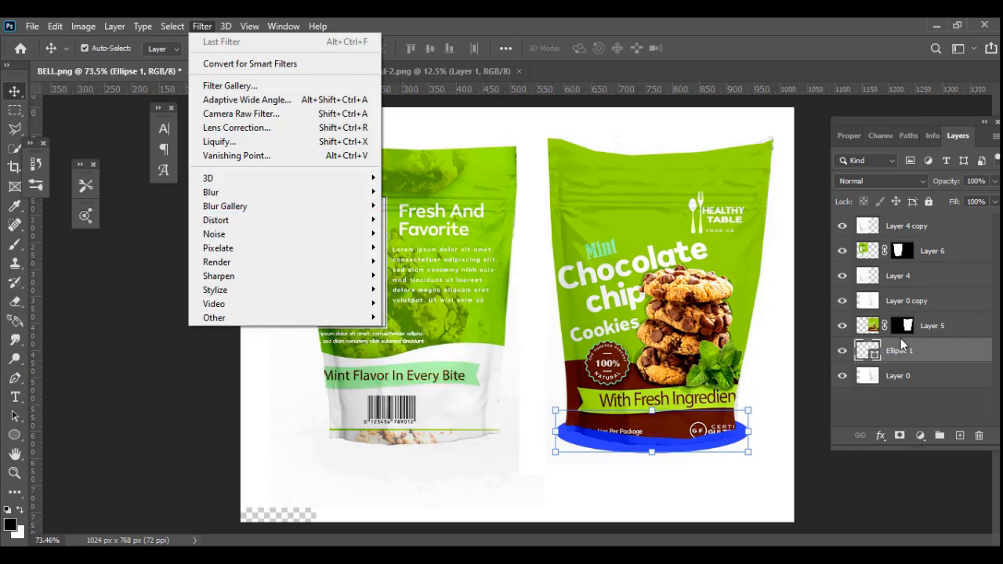
double_click(899, 350)
left_click(841, 352)
- Add a drop shadow effect to Layer 5, the chocolate chip pouch, and change its color to black
left_click(893, 307)
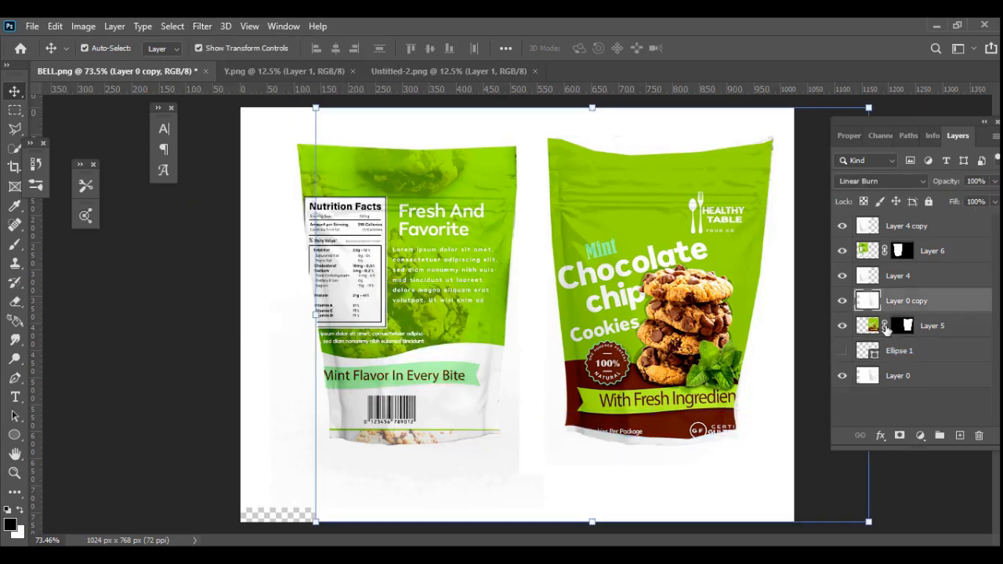
double_click(932, 329)
double_click(940, 335)
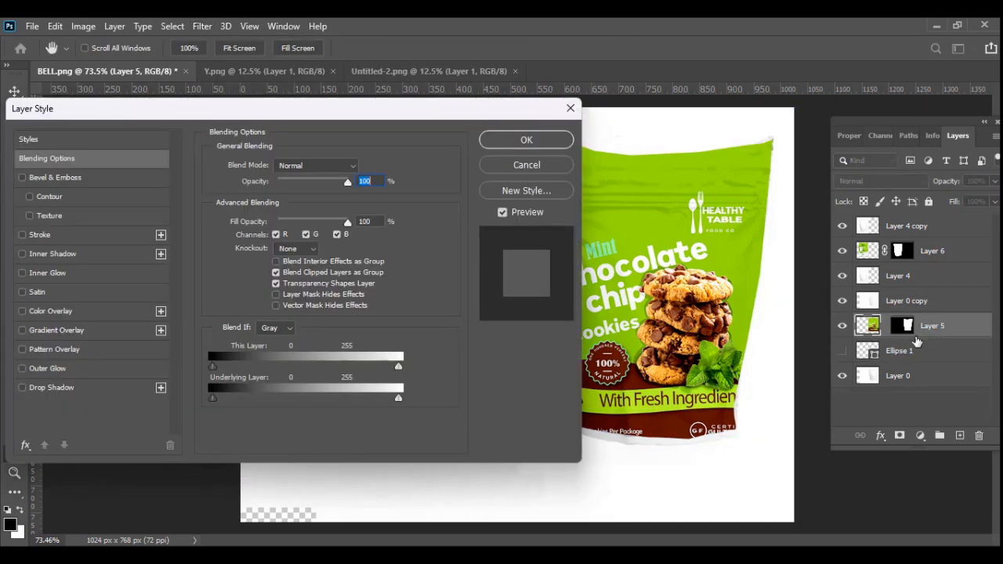
left_click(38, 387)
left_click(361, 167)
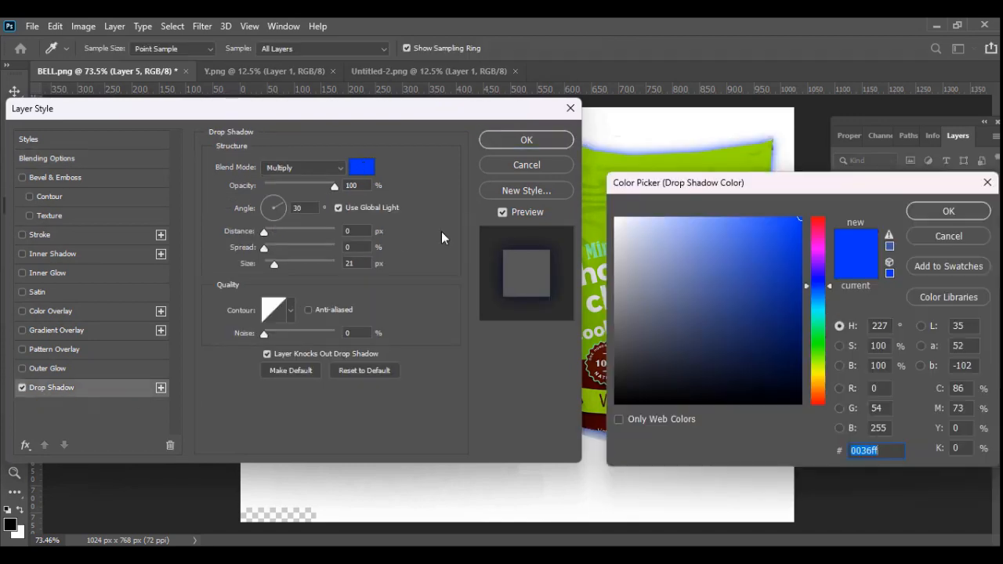
left_click(799, 404)
left_click(947, 213)
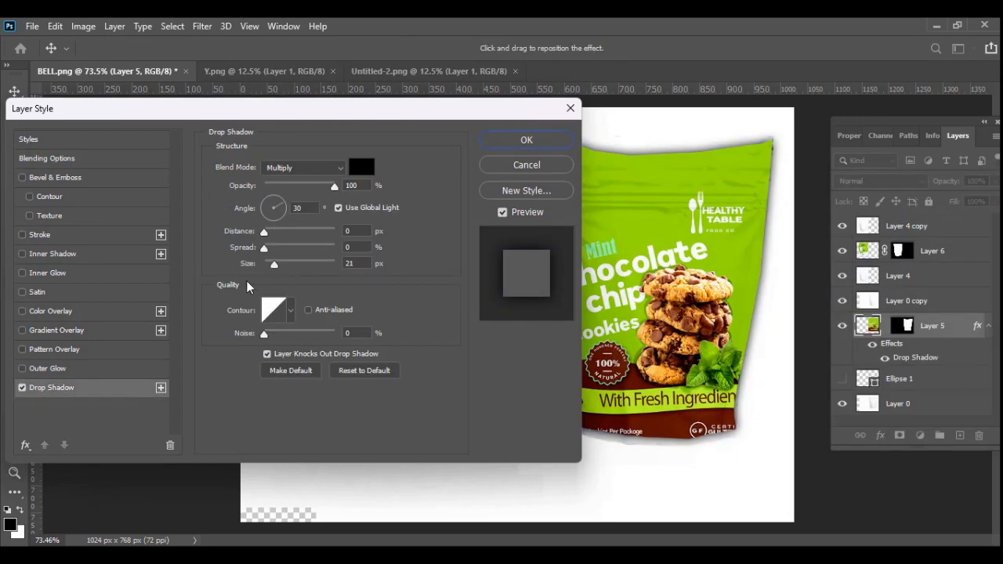
- Set the chocolate chip pouch's drop shadow to a distance of 7 px and a size of 29 px, and apply it
mouse_move(264, 231)
left_mouse_down()
mouse_move(293, 232)
mouse_move(282, 231)
left_mouse_up()
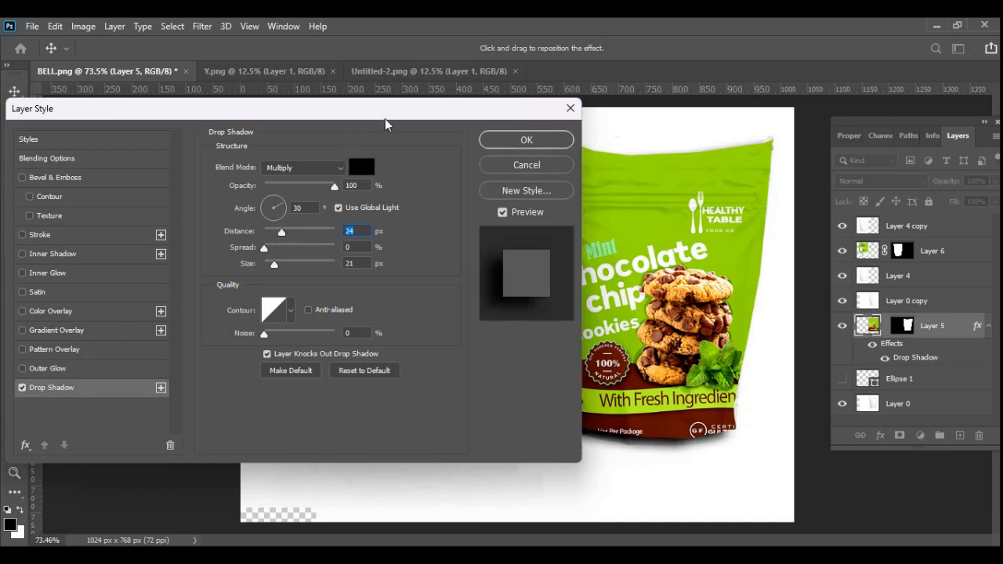
left_click_drag(385, 118, 303, 84)
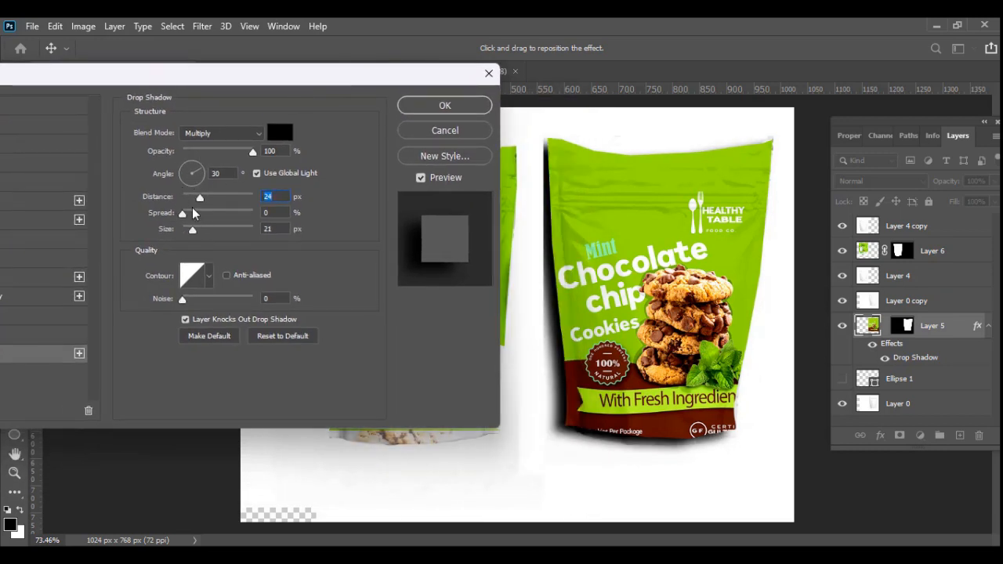
left_click_drag(199, 198, 190, 232)
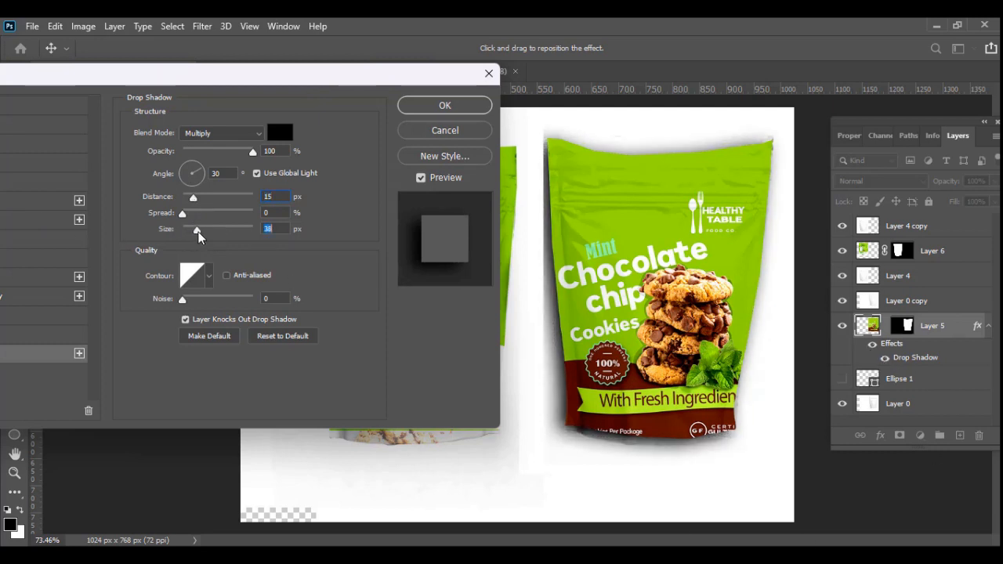
left_click_drag(193, 196, 199, 229)
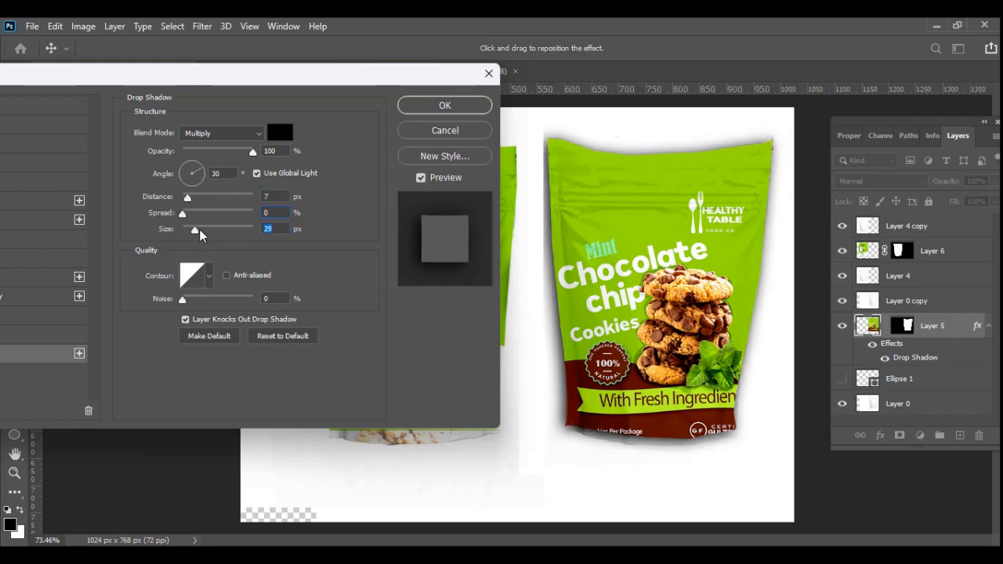
left_click(463, 113)
- Add a drop shadow effect to Layer 6, the nutrition facts pouch
left_click(341, 437)
key("ctrl+t")
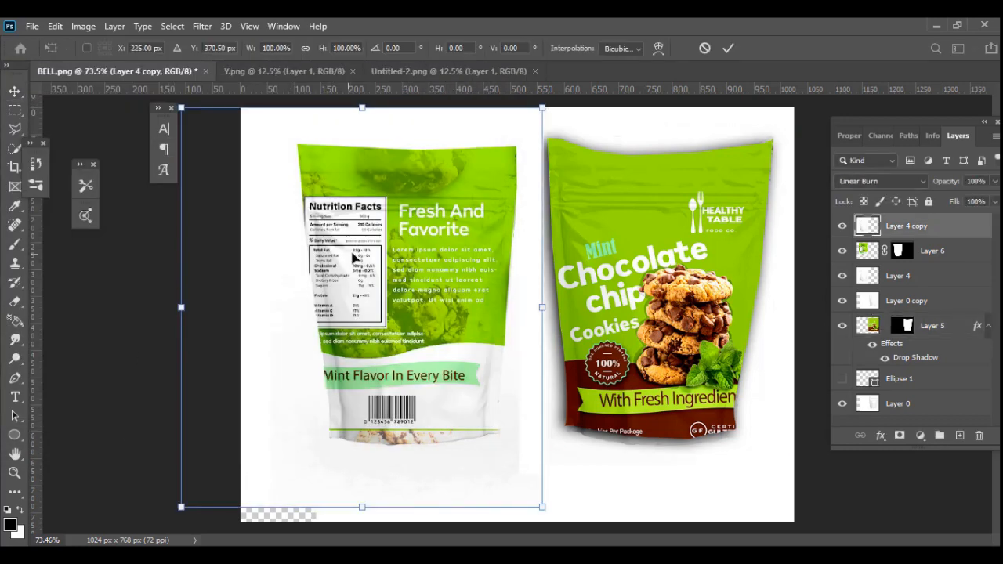
left_click(923, 252)
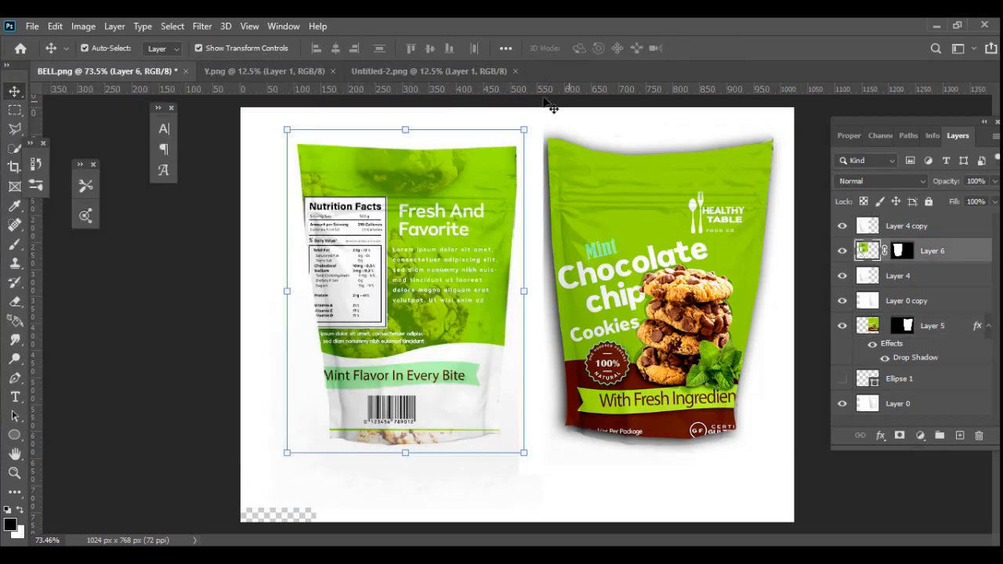
double_click(959, 259)
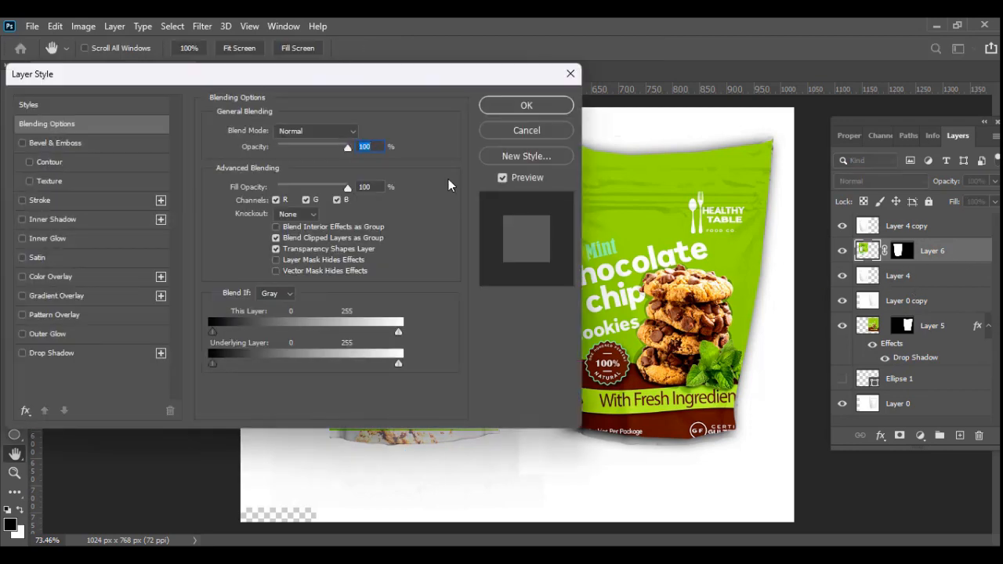
left_click(52, 352)
left_click_drag(327, 81, 874, 116)
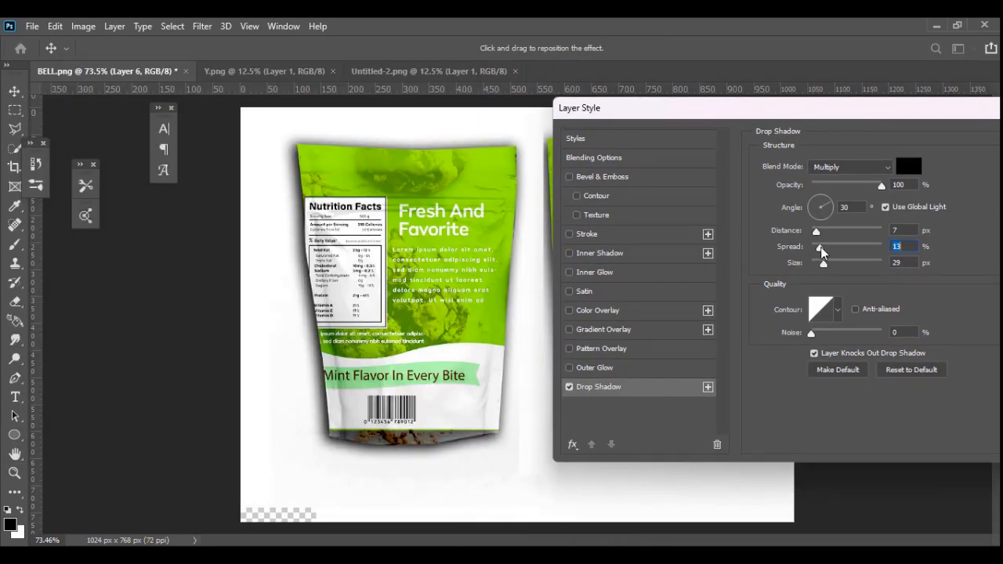
- Set the nutrition facts pouch's drop shadow to distance 3 px, spread 0% and size 24 px, apply it, and deselect all layers
mouse_move(816, 230)
left_mouse_down()
mouse_move(826, 230)
mouse_move(814, 231)
left_mouse_up()
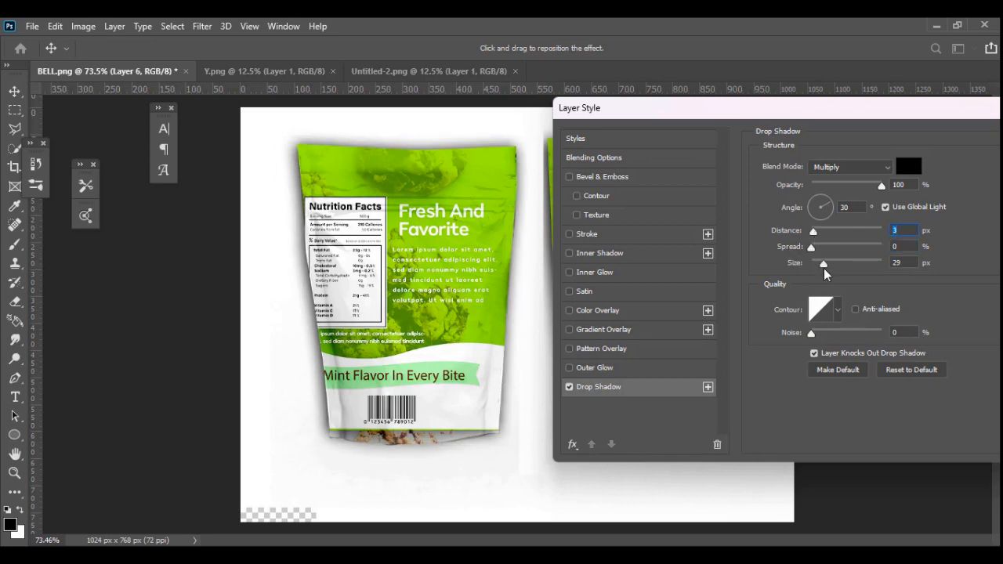
left_click_drag(823, 268, 823, 266)
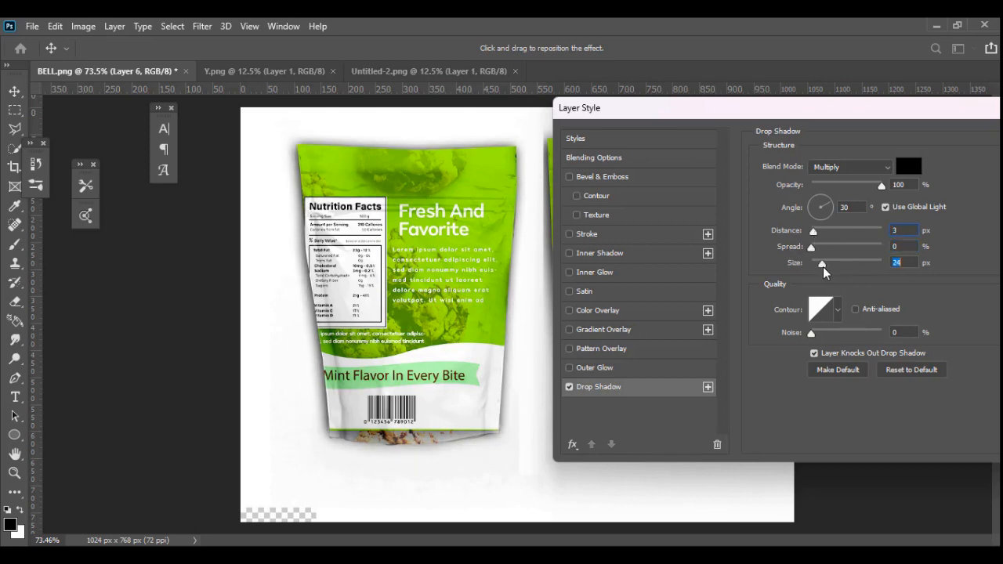
left_click_drag(875, 117, 753, 118)
left_click(945, 145)
left_click(776, 499)
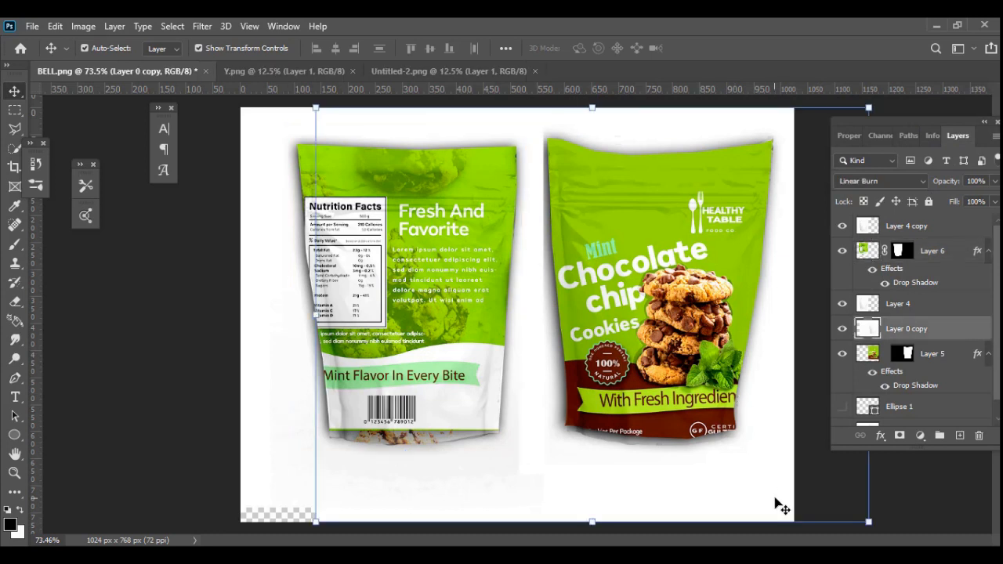
left_click(248, 420)
left_click(147, 426)
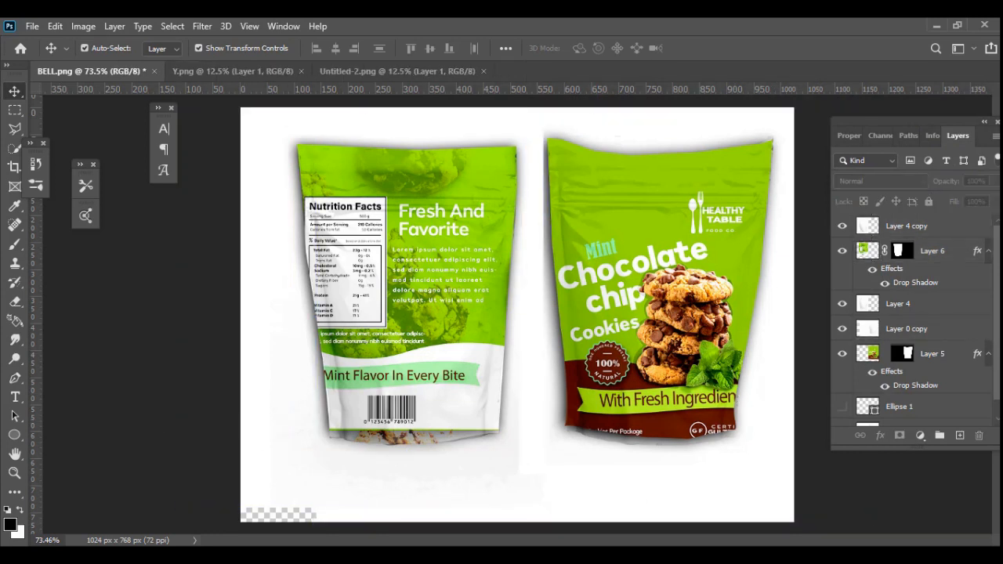